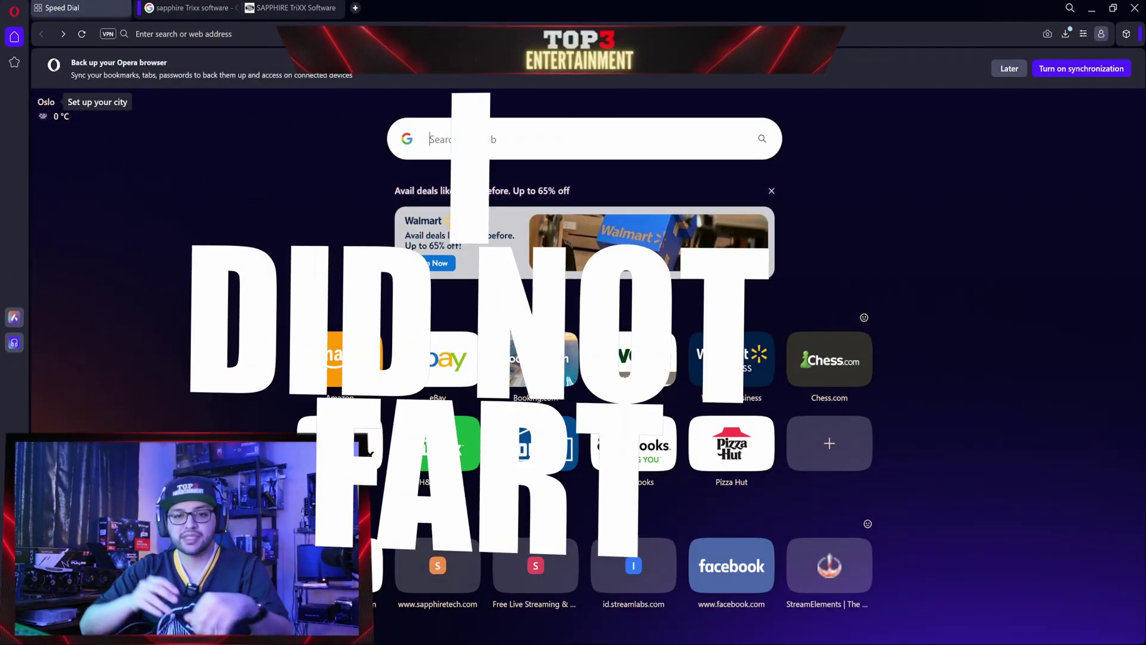
Search Google for 'sapphire trixx download', correcting the misspelled 'triz' first
{"action": "type", "text": "sapp"}
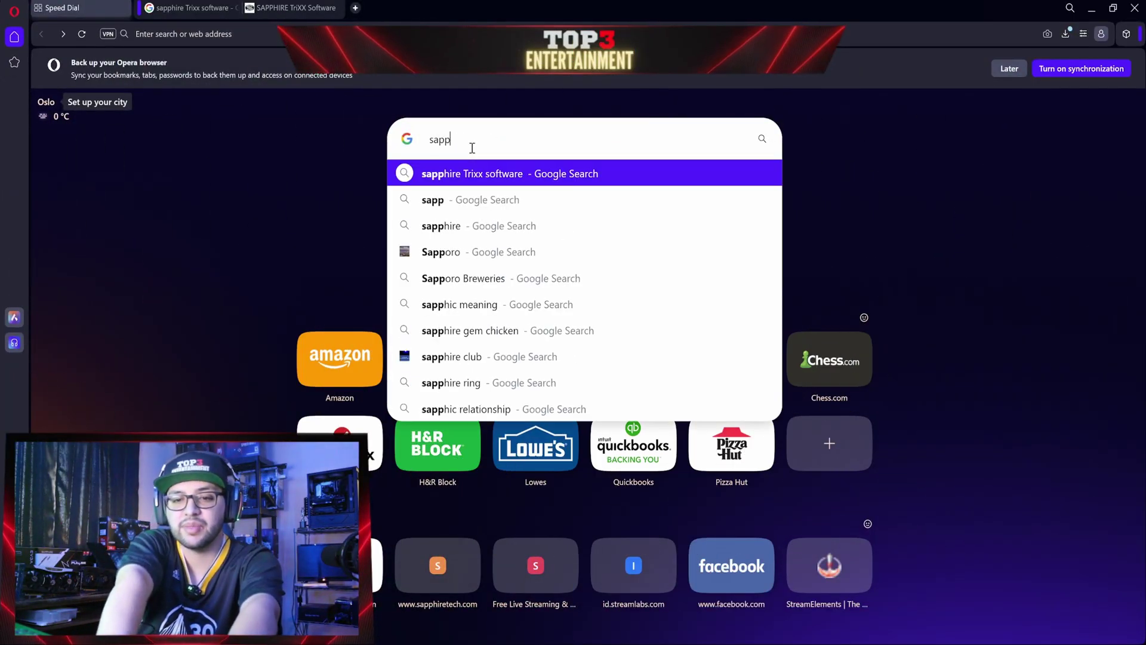
{"action": "type", "text": "hire triz"}
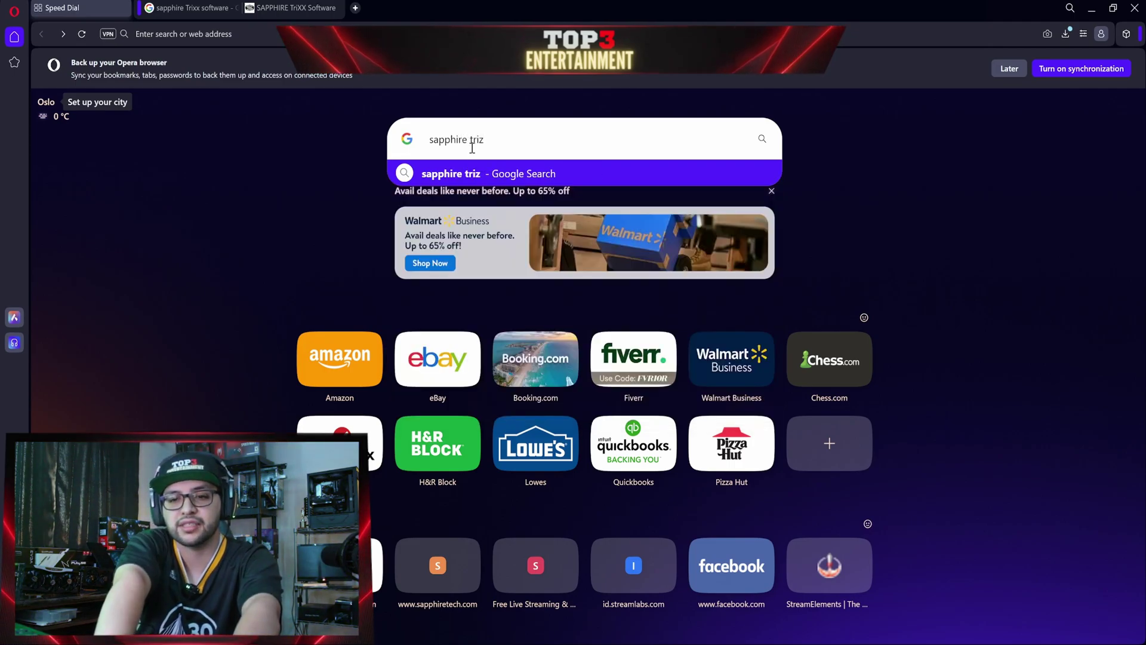
{"action": "key", "text": "BackSpace"}
{"action": "type", "text": "xx"}
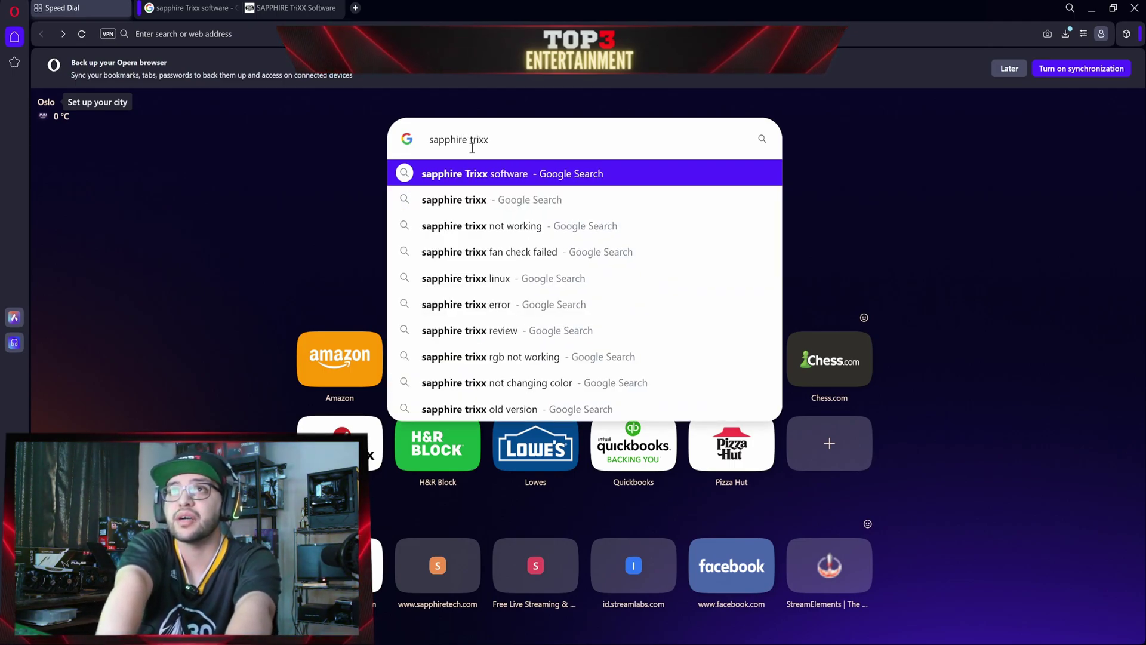
{"action": "type", "text": " d"}
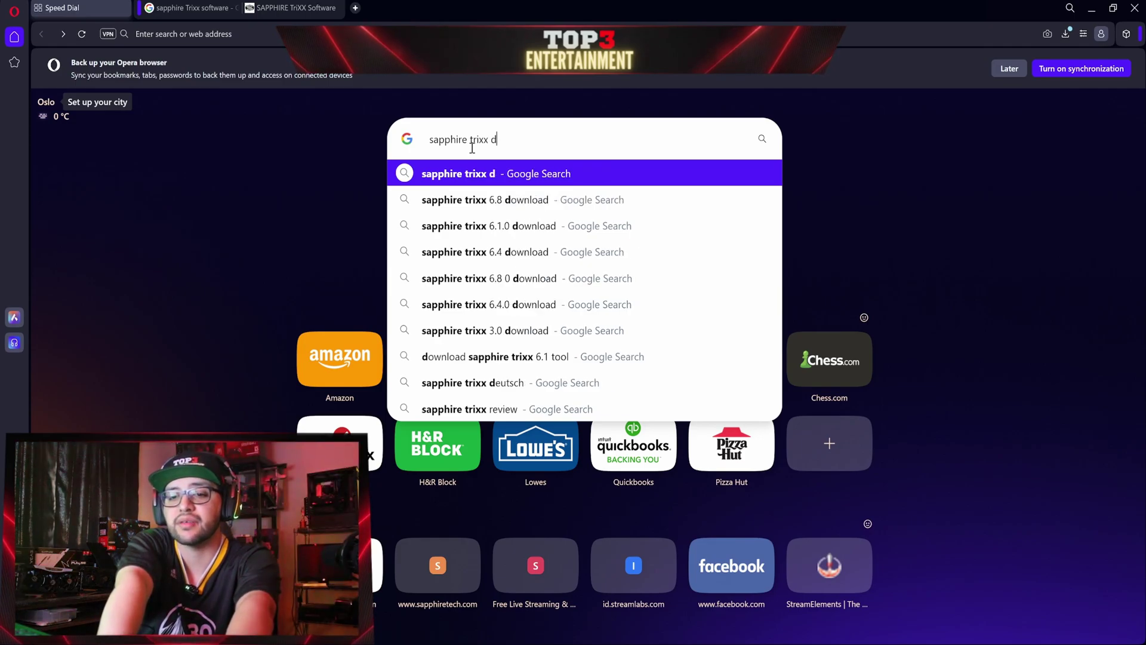
{"action": "type", "text": "ownload"}
{"action": "key", "text": "Return"}
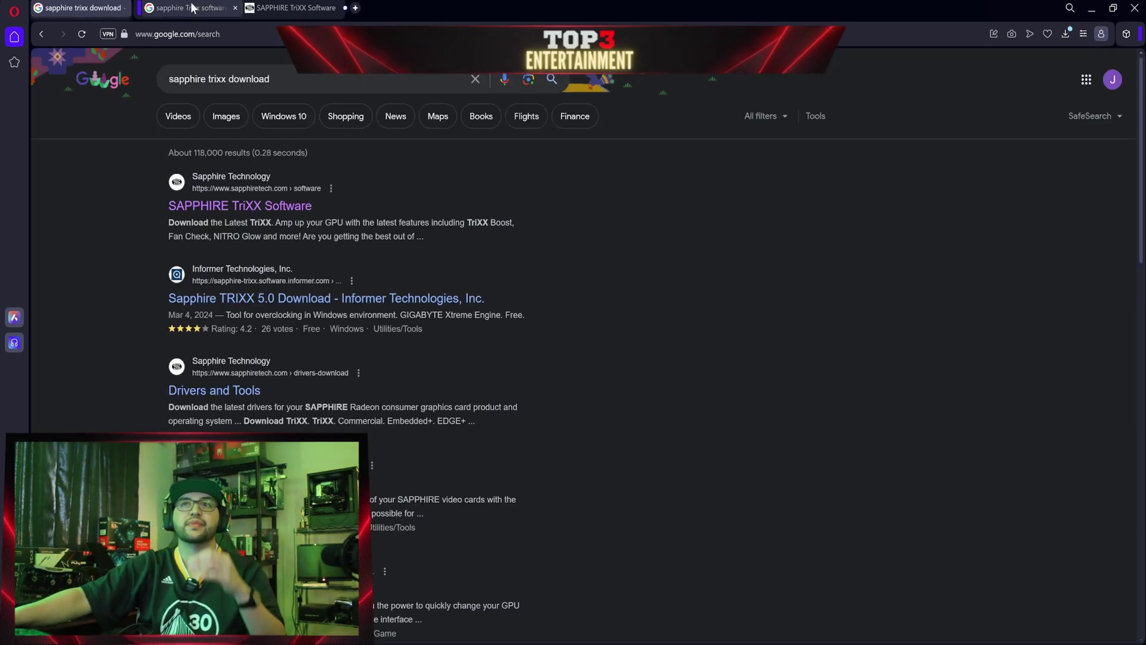
Open the SAPPHIRE TriXX Software result and accept the site's cookie notice
{"action": "left_click", "coordinate": [221, 207]}
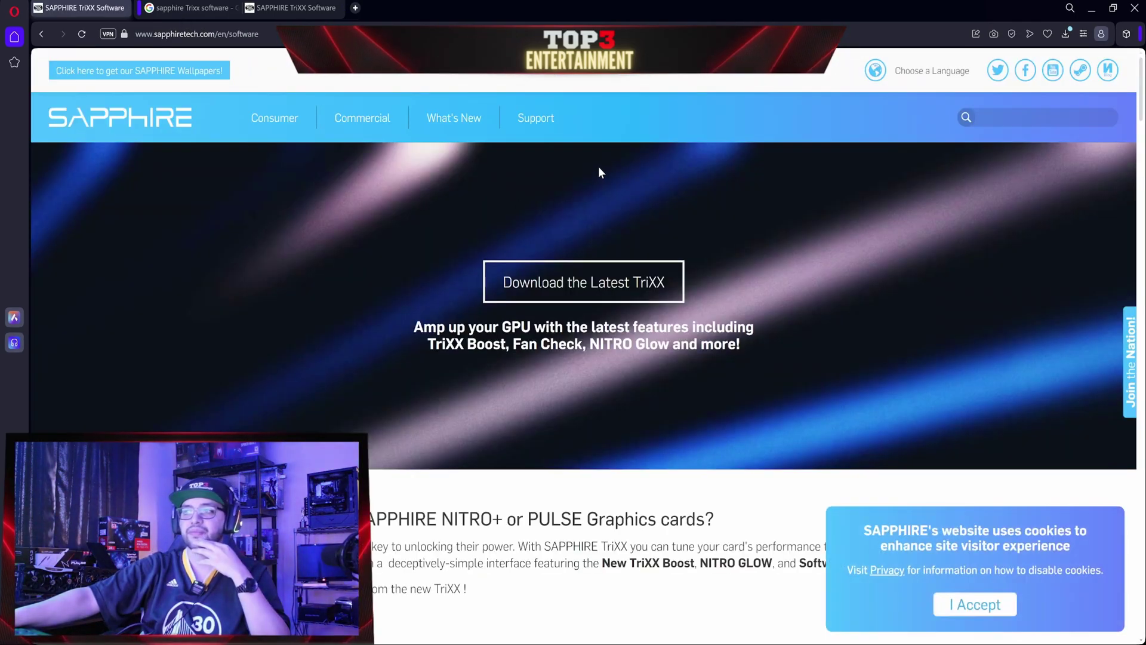
{"action": "left_click", "coordinate": [977, 605]}
{"action": "scroll", "coordinate": [900, 363], "scroll_direction": "down", "scroll_amount": 6}
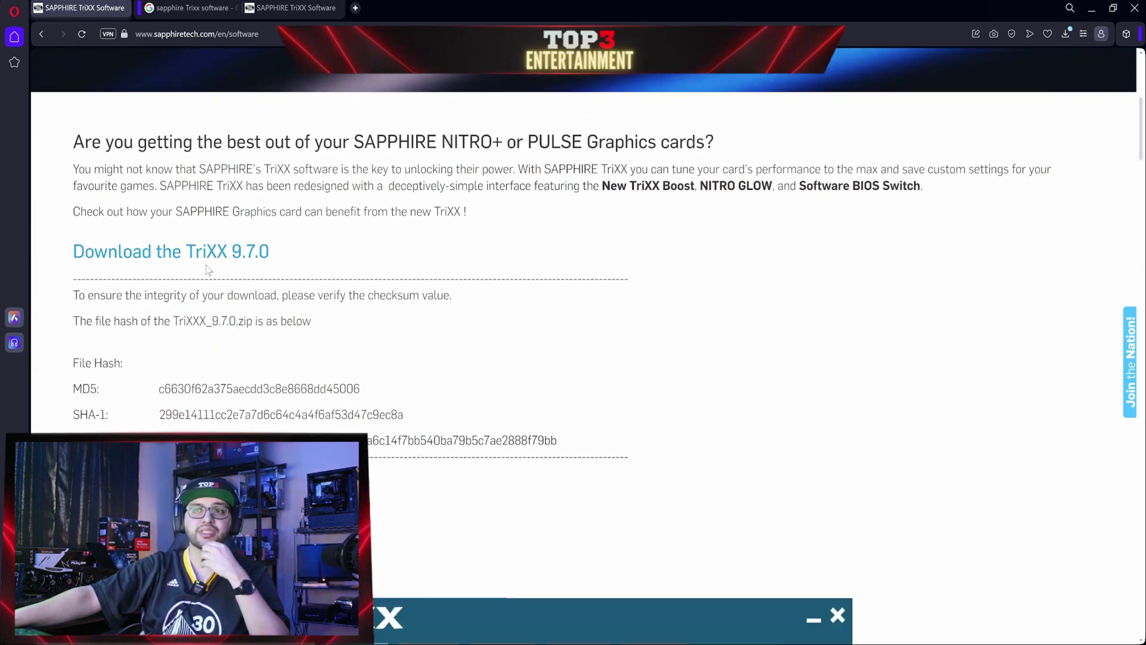
{"action": "scroll", "coordinate": [212, 269], "scroll_direction": "down", "scroll_amount": 3}
{"action": "scroll", "coordinate": [214, 265], "scroll_direction": "down", "scroll_amount": 5}
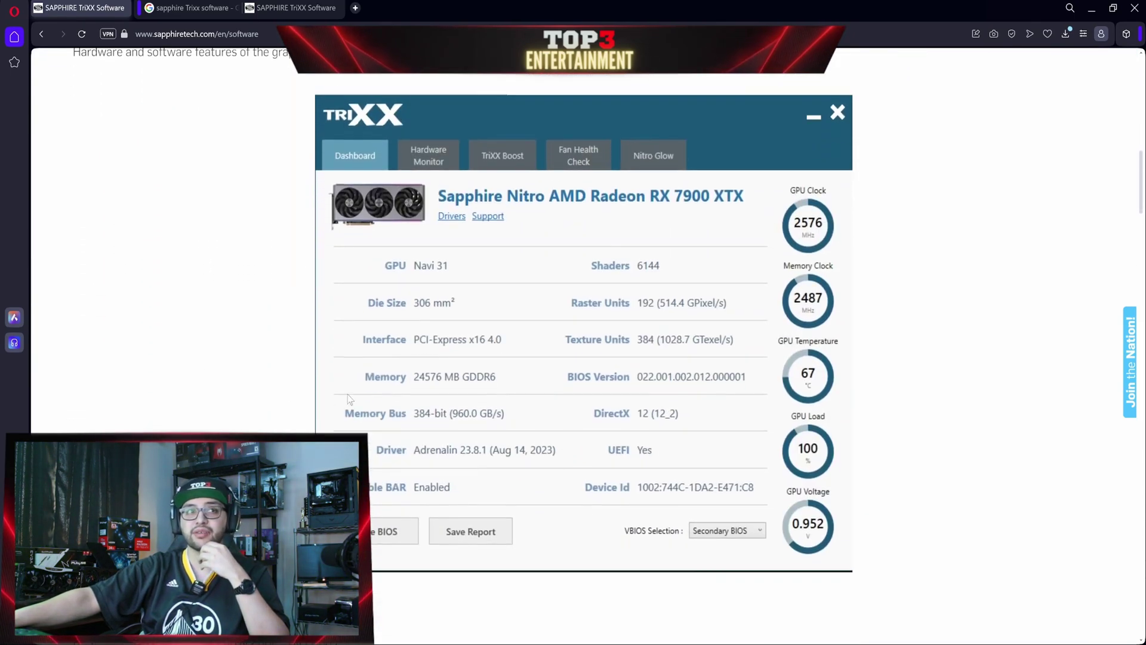
Scroll through the TriXX Boost, Toxic Boost, Fan Check and Nitro Glow feature sections
{"action": "scroll", "coordinate": [619, 436], "scroll_direction": "down", "scroll_amount": 6}
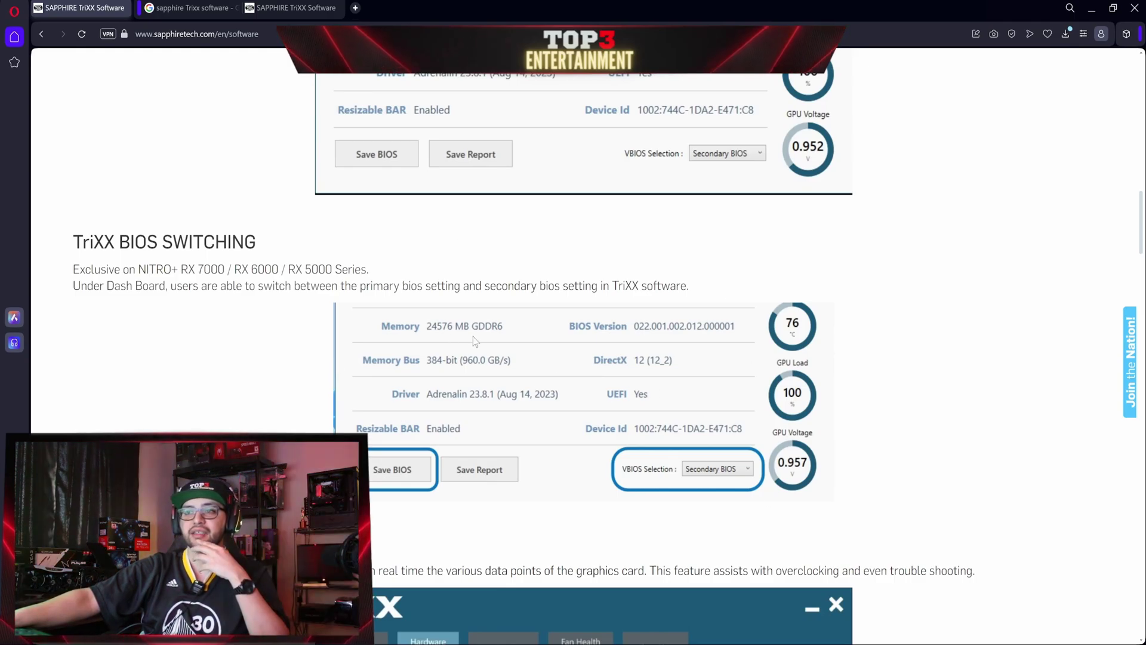
{"action": "scroll", "coordinate": [400, 325], "scroll_direction": "down", "scroll_amount": 1}
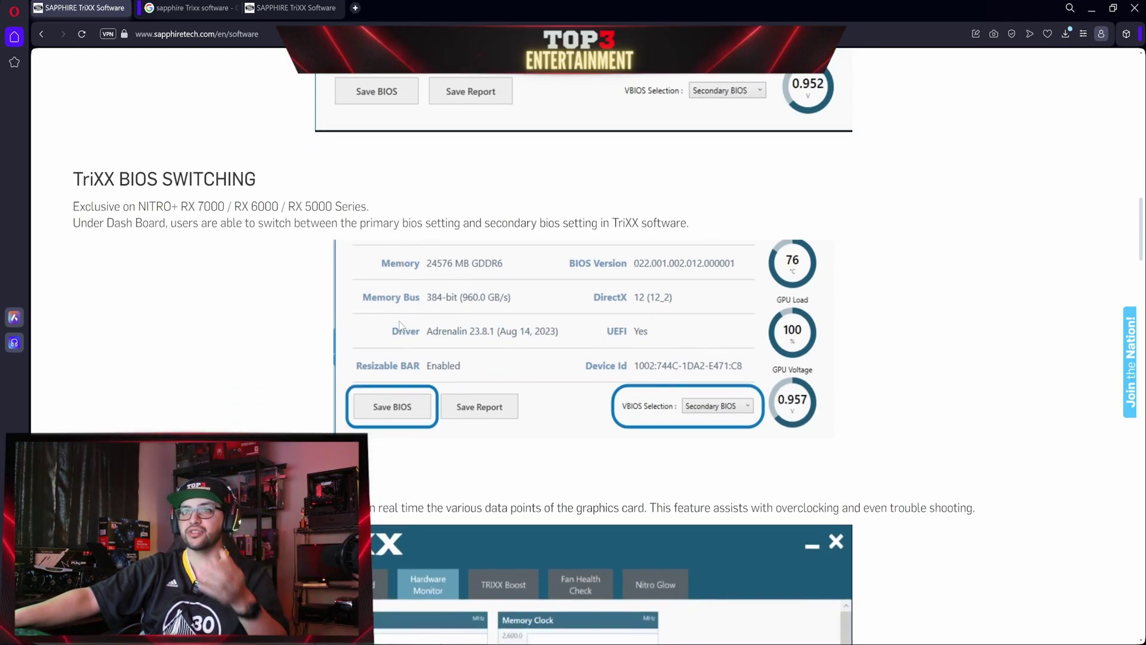
{"action": "scroll", "coordinate": [470, 335], "scroll_direction": "down", "scroll_amount": 2}
{"action": "scroll", "coordinate": [469, 334], "scroll_direction": "down", "scroll_amount": 8}
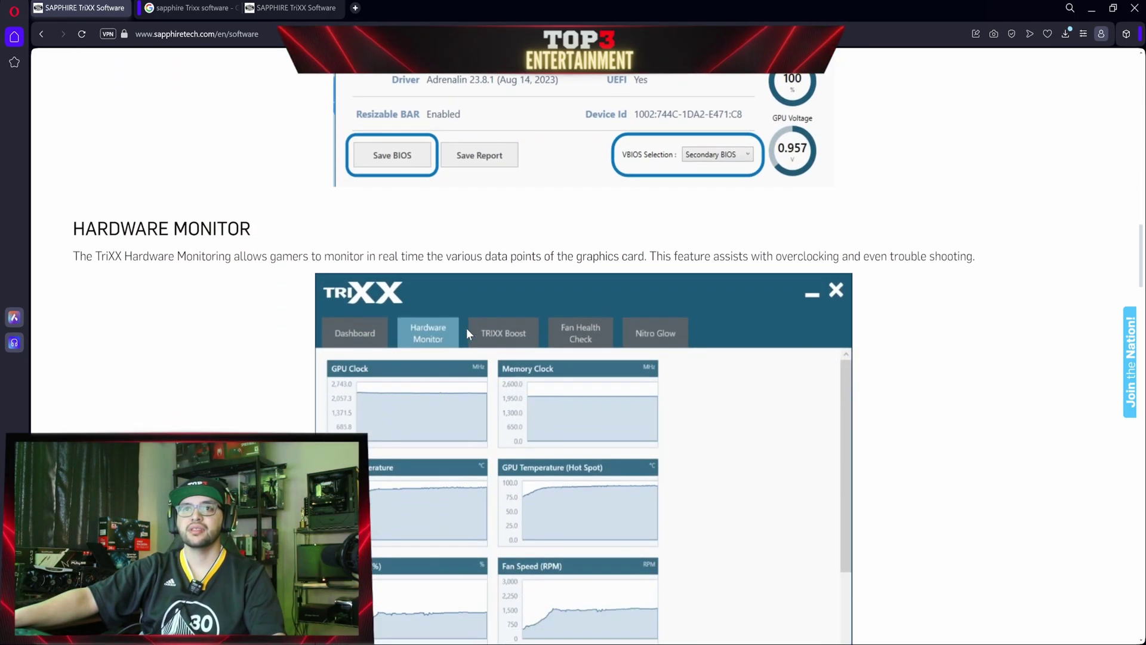
{"action": "scroll", "coordinate": [501, 332], "scroll_direction": "down", "scroll_amount": 3}
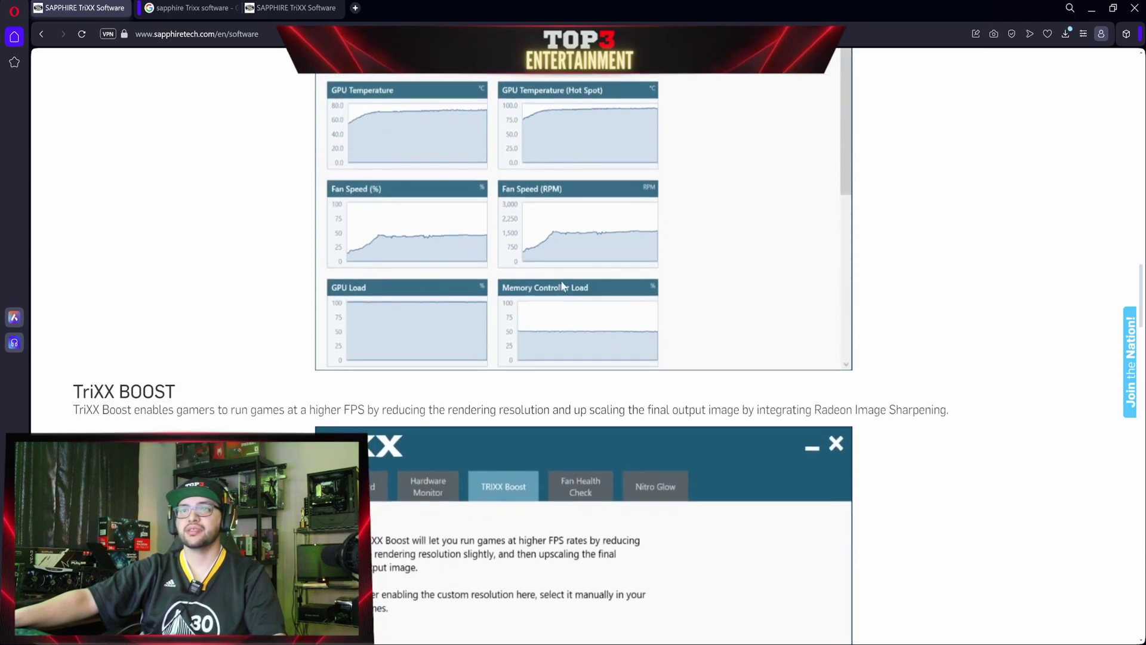
{"action": "scroll", "coordinate": [356, 297], "scroll_direction": "down", "scroll_amount": 2}
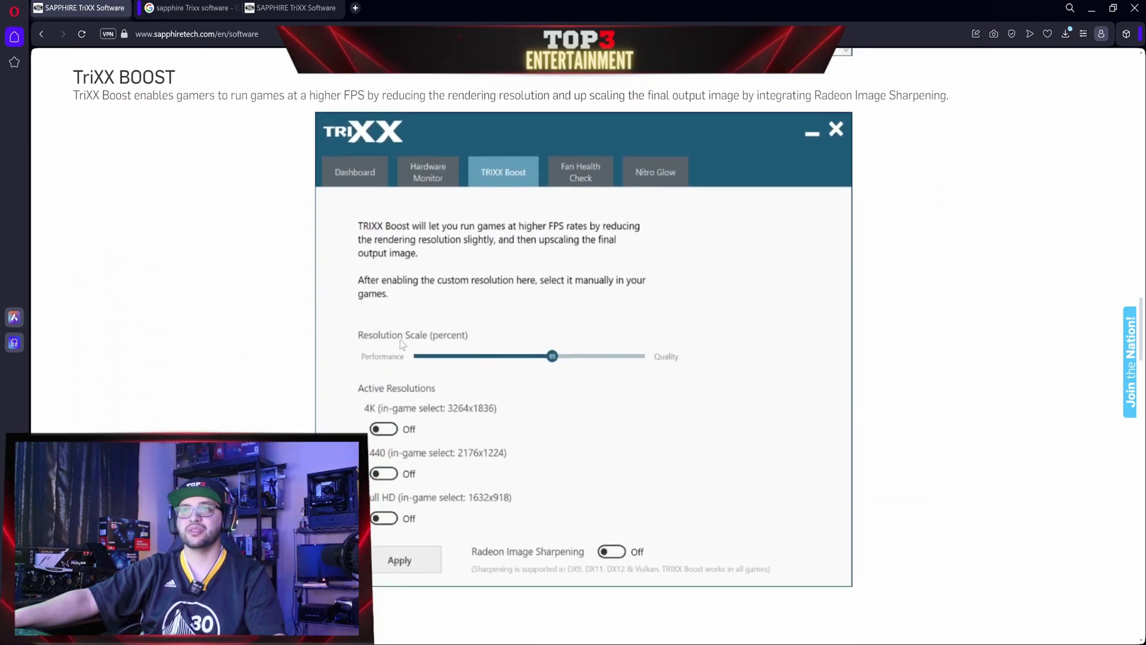
{"action": "scroll", "coordinate": [417, 269], "scroll_direction": "down", "scroll_amount": 1}
{"action": "scroll", "coordinate": [472, 231], "scroll_direction": "up", "scroll_amount": 1}
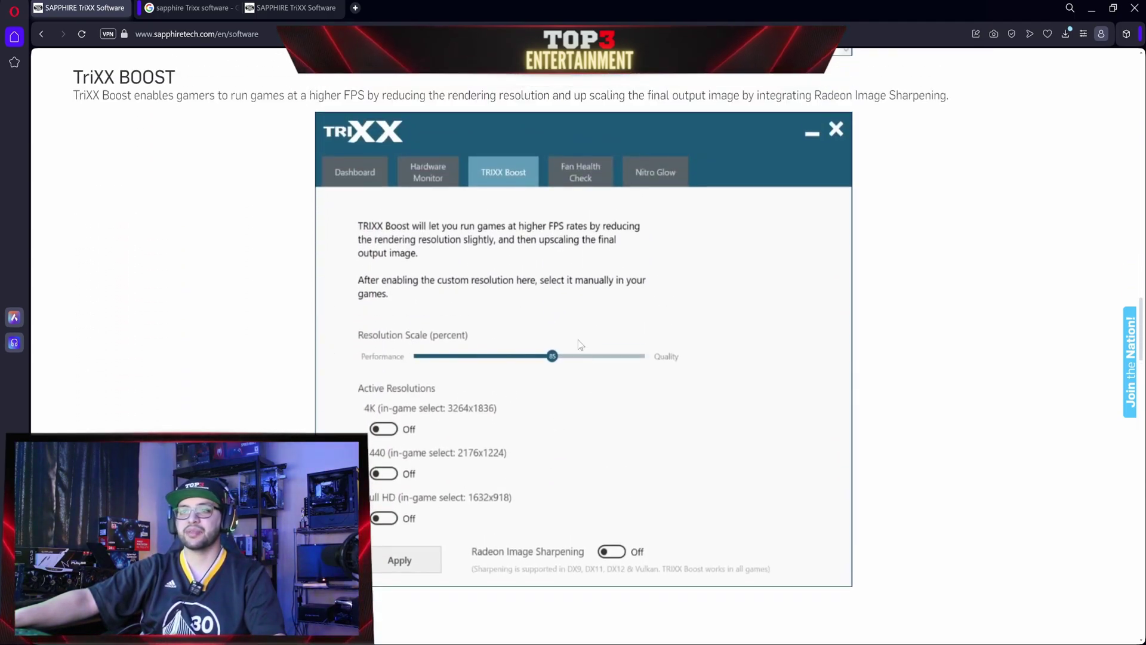
{"action": "scroll", "coordinate": [457, 463], "scroll_direction": "down", "scroll_amount": 6}
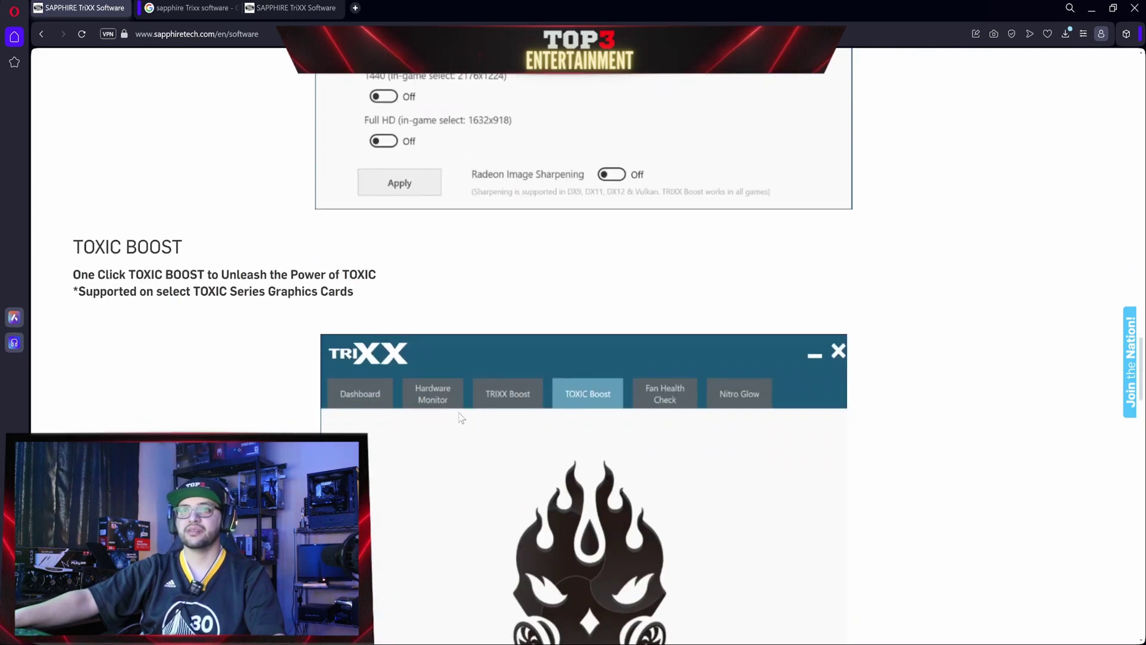
{"action": "scroll", "coordinate": [460, 419], "scroll_direction": "down", "scroll_amount": 1}
{"action": "scroll", "coordinate": [400, 376], "scroll_direction": "down", "scroll_amount": 2}
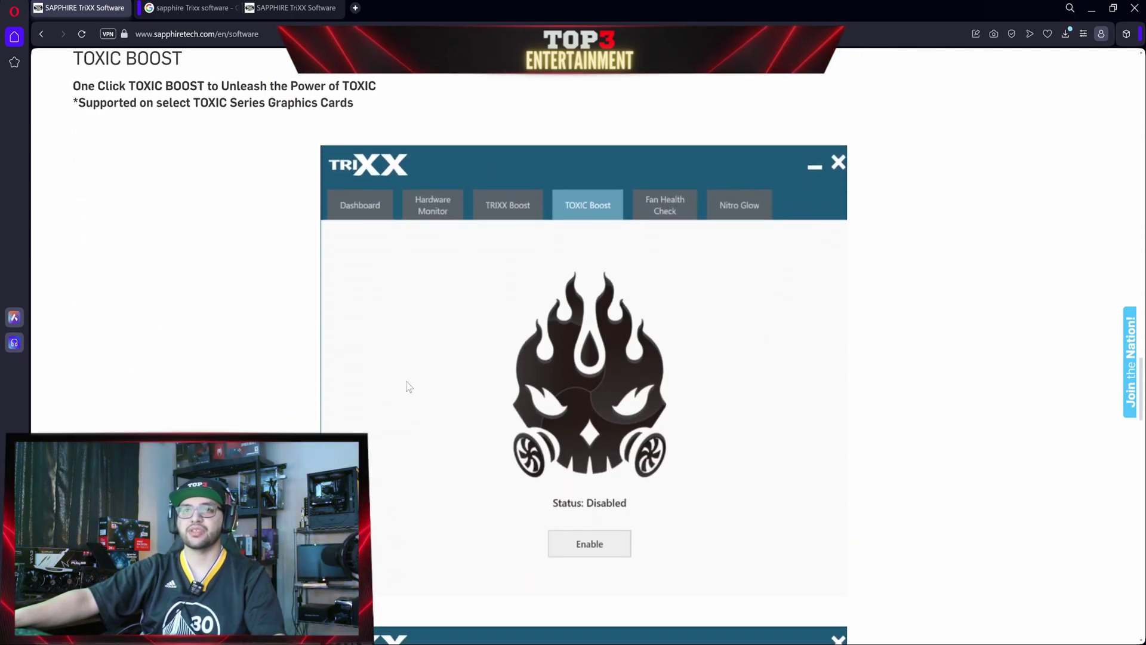
{"action": "scroll", "coordinate": [408, 387], "scroll_direction": "down", "scroll_amount": 17}
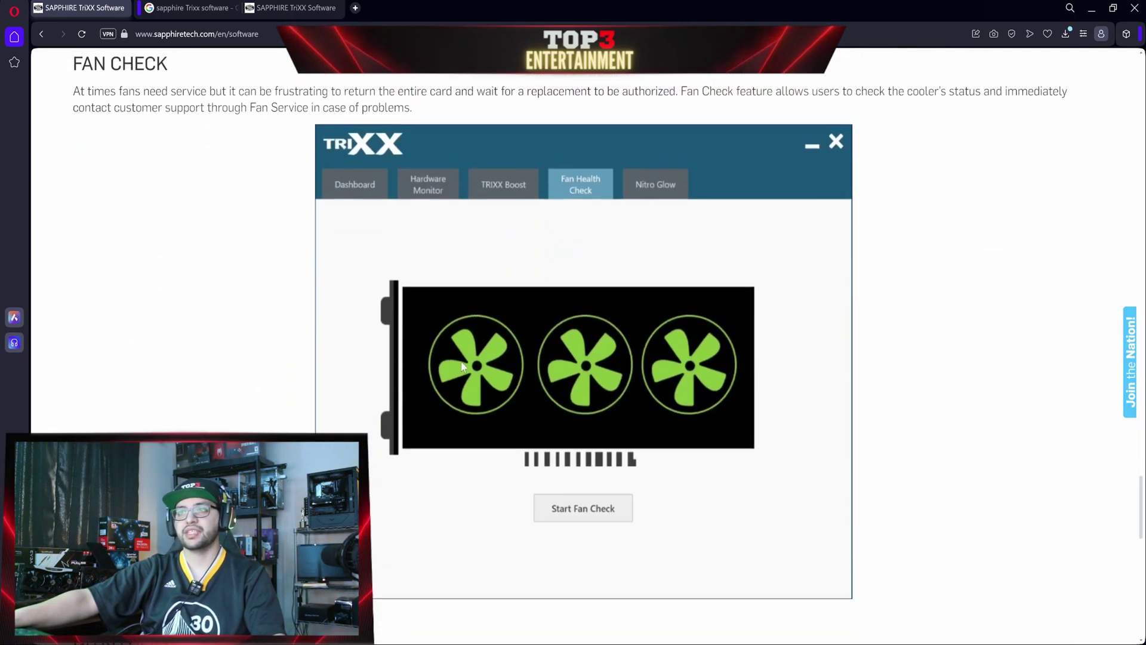
{"action": "scroll", "coordinate": [462, 366], "scroll_direction": "up", "scroll_amount": 2}
{"action": "scroll", "coordinate": [697, 504], "scroll_direction": "down", "scroll_amount": 3}
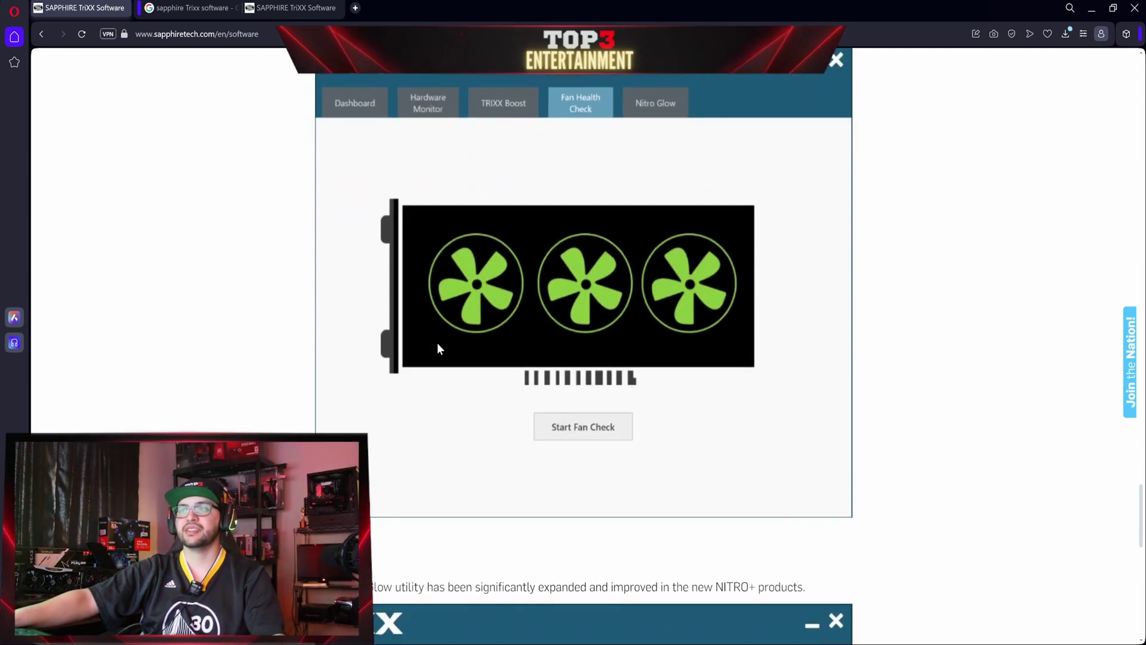
{"action": "scroll", "coordinate": [438, 345], "scroll_direction": "down", "scroll_amount": 6}
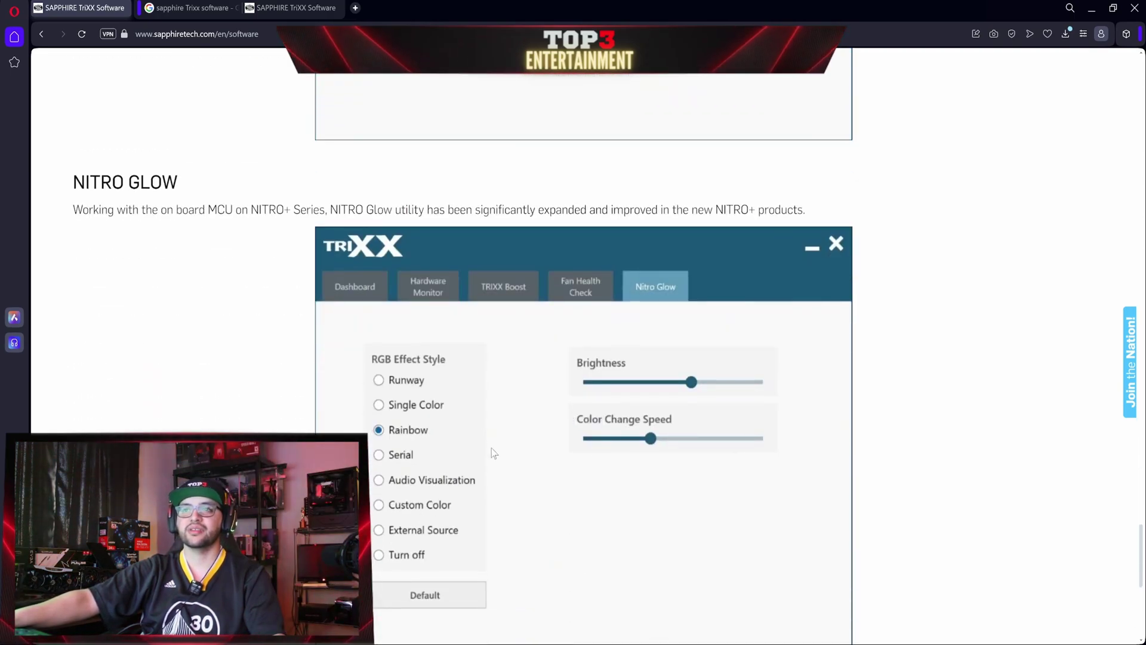
{"action": "scroll", "coordinate": [494, 453], "scroll_direction": "down", "scroll_amount": 7}
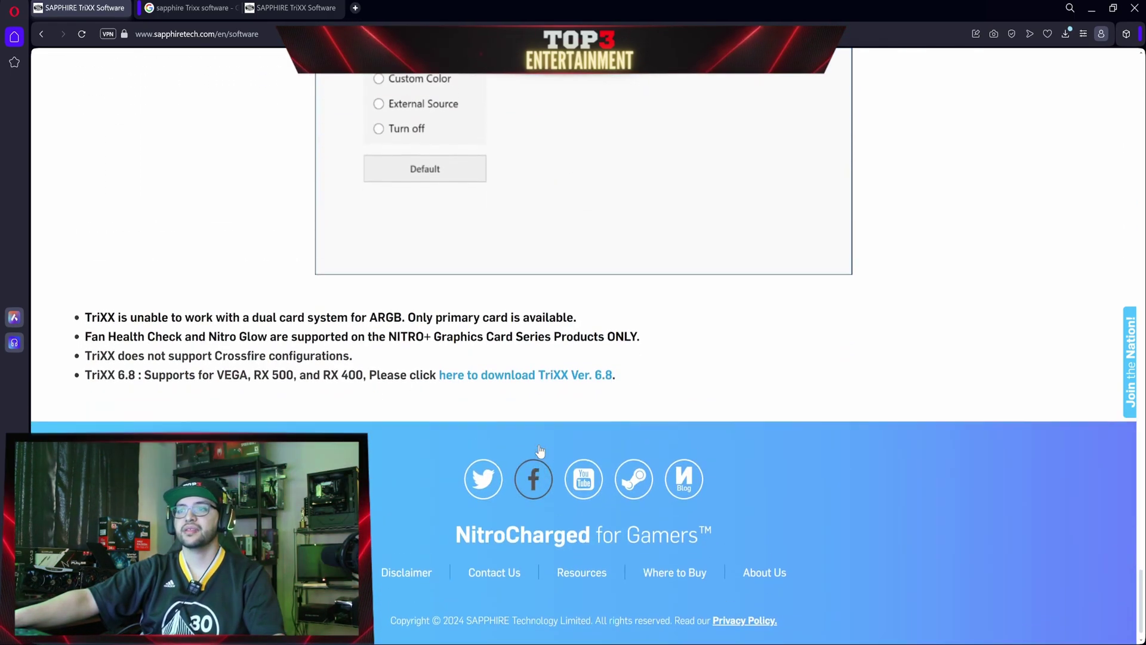
{"action": "scroll", "coordinate": [540, 451], "scroll_direction": "up", "scroll_amount": 20}
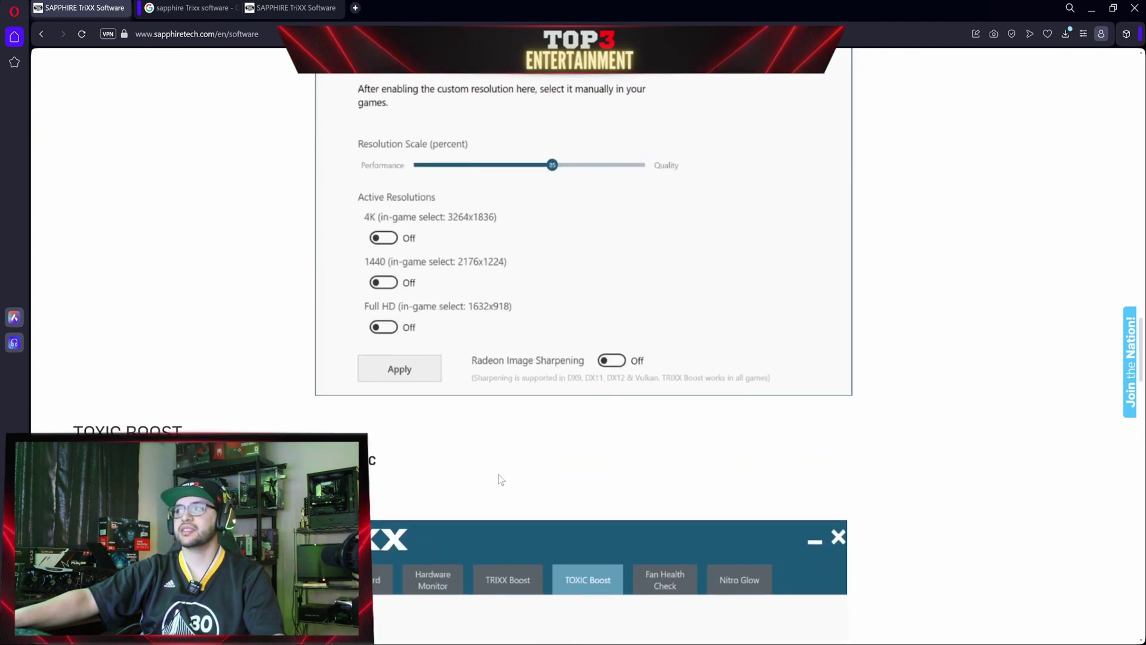
Scroll back up to the 'Download the TriXX 9.7.0' link near the page top
{"action": "scroll", "coordinate": [500, 480], "scroll_direction": "up", "scroll_amount": 20}
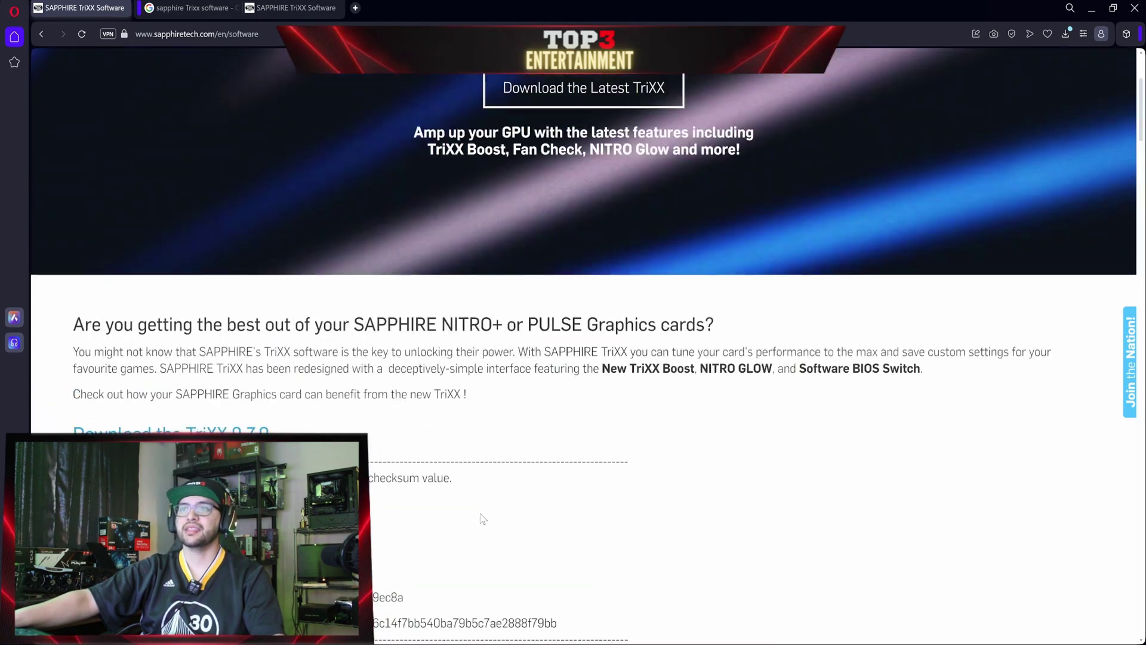
{"action": "scroll", "coordinate": [482, 519], "scroll_direction": "up", "scroll_amount": 2}
{"action": "scroll", "coordinate": [485, 516], "scroll_direction": "down", "scroll_amount": 3}
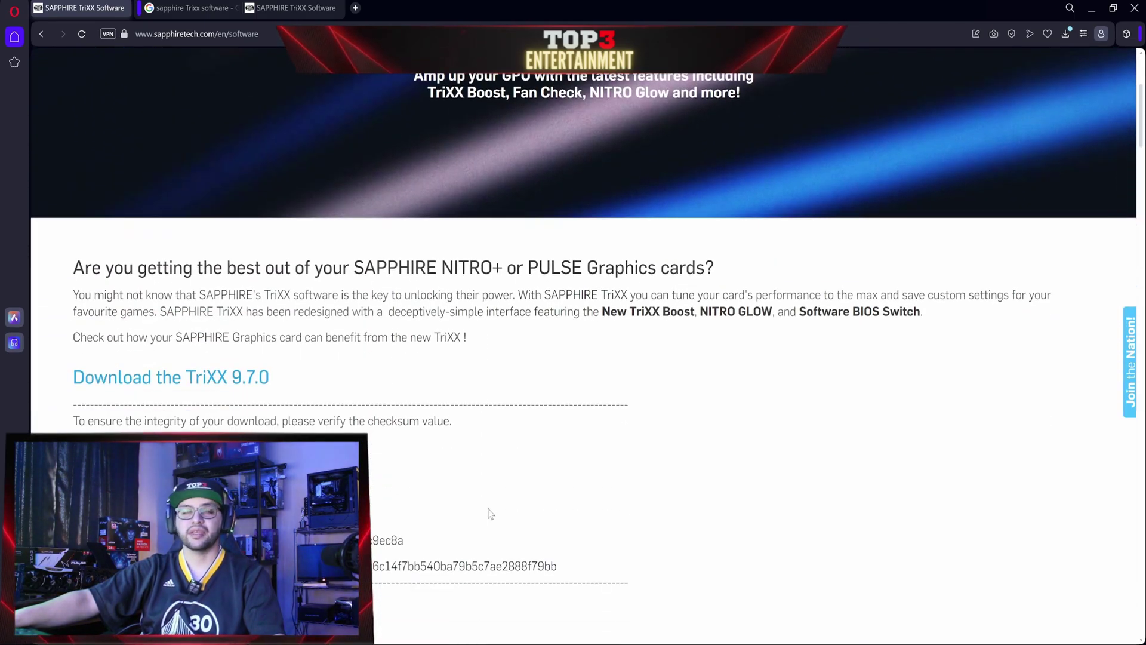
{"action": "scroll", "coordinate": [491, 514], "scroll_direction": "down", "scroll_amount": 6}
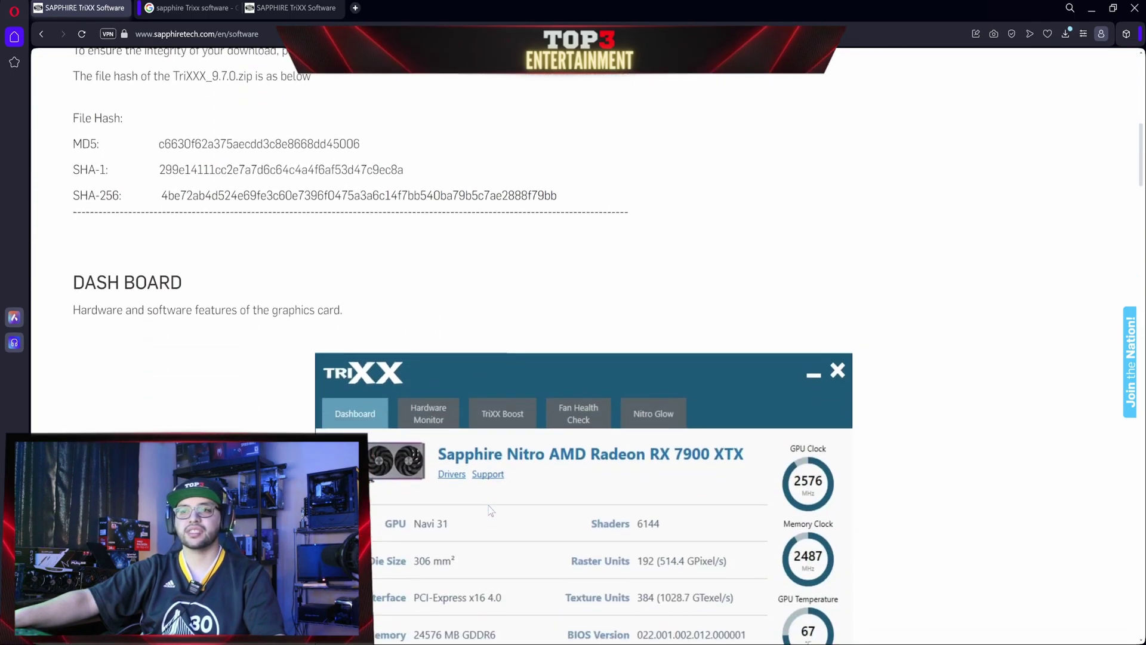
{"action": "scroll", "coordinate": [491, 509], "scroll_direction": "down", "scroll_amount": 2}
{"action": "scroll", "coordinate": [491, 509], "scroll_direction": "up", "scroll_amount": 6}
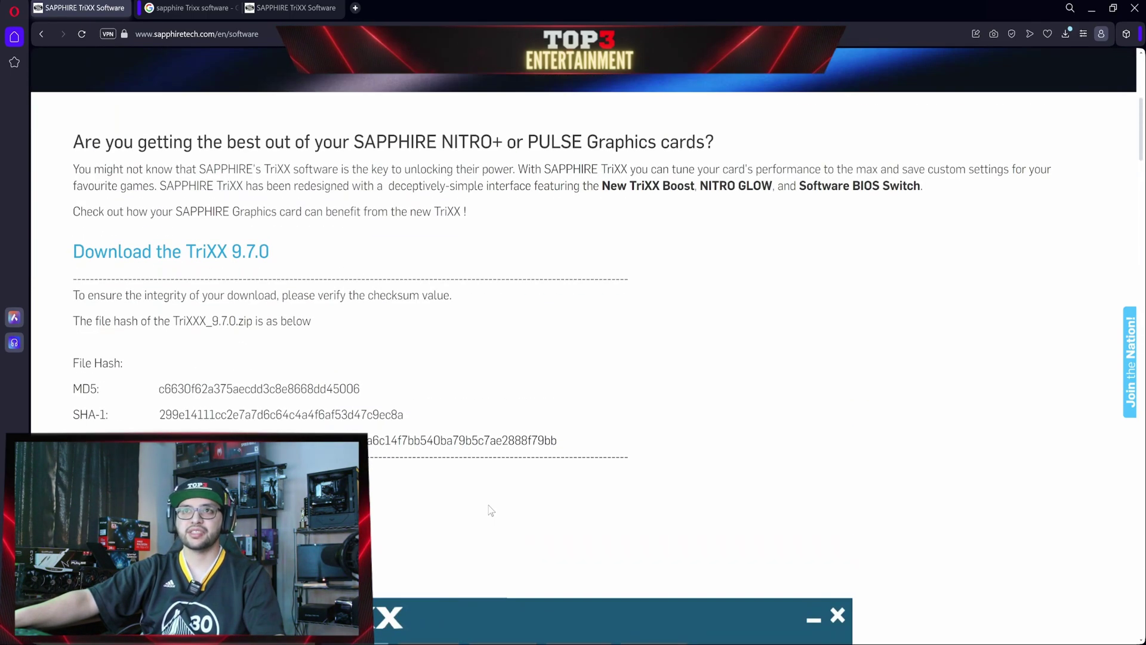
{"action": "scroll", "coordinate": [491, 508], "scroll_direction": "down", "scroll_amount": 8}
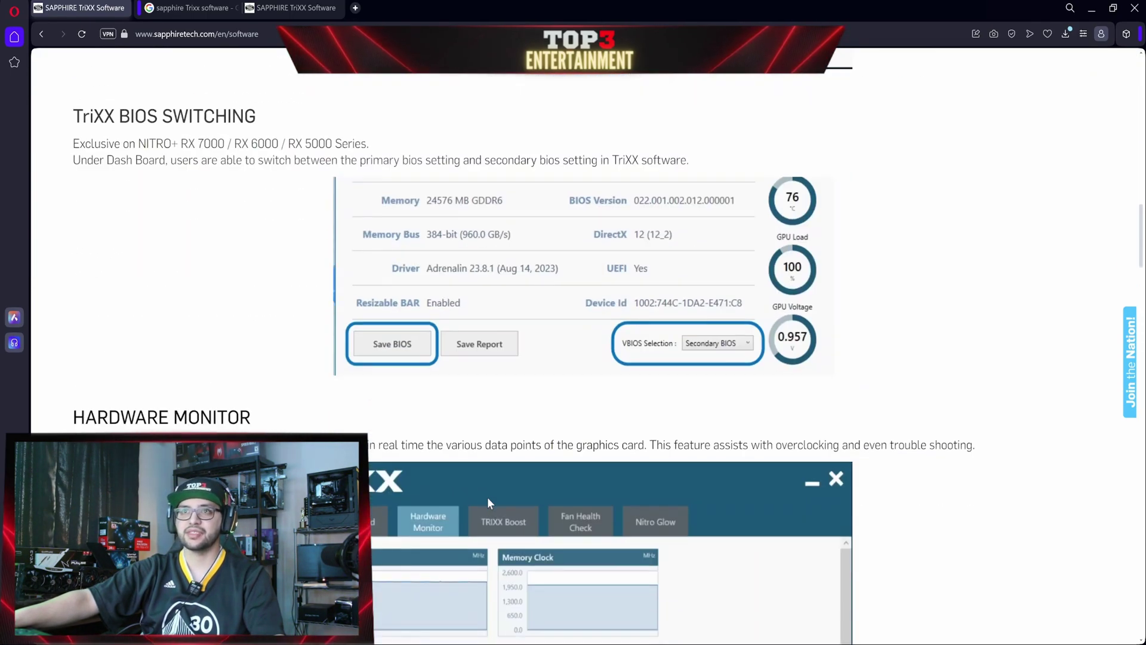
{"action": "scroll", "coordinate": [444, 433], "scroll_direction": "up", "scroll_amount": 1}
{"action": "left_click_drag", "start_coordinate": [367, 206], "coordinate": [193, 201]}
{"action": "scroll", "coordinate": [411, 261], "scroll_direction": "up", "scroll_amount": 7}
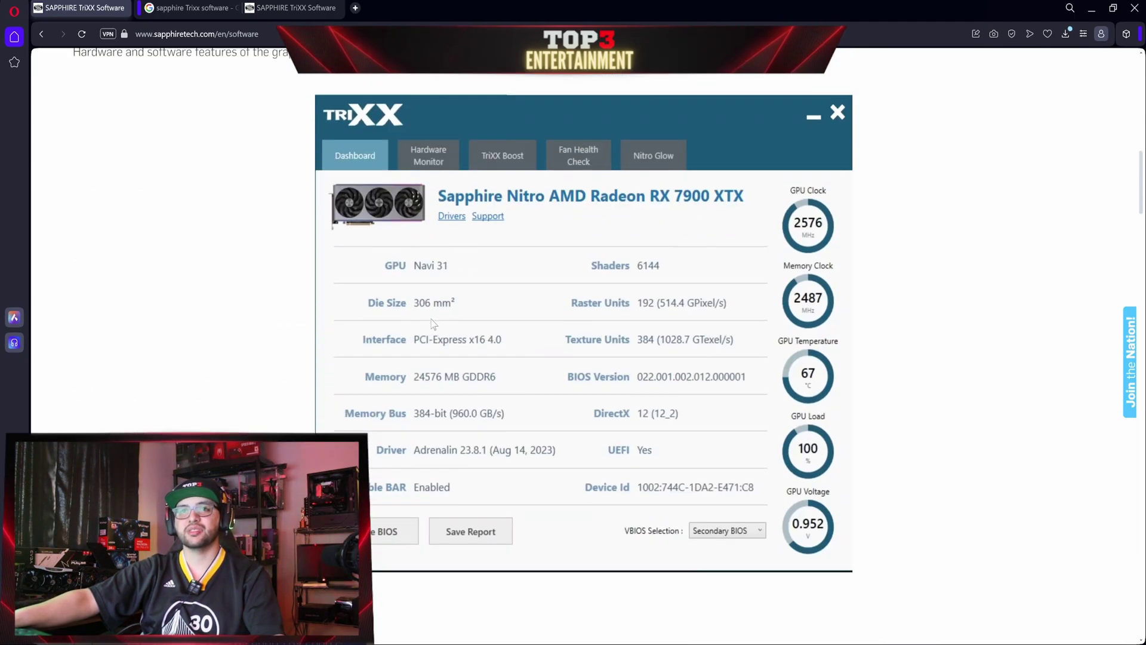
{"action": "scroll", "coordinate": [424, 339], "scroll_direction": "up", "scroll_amount": 10}
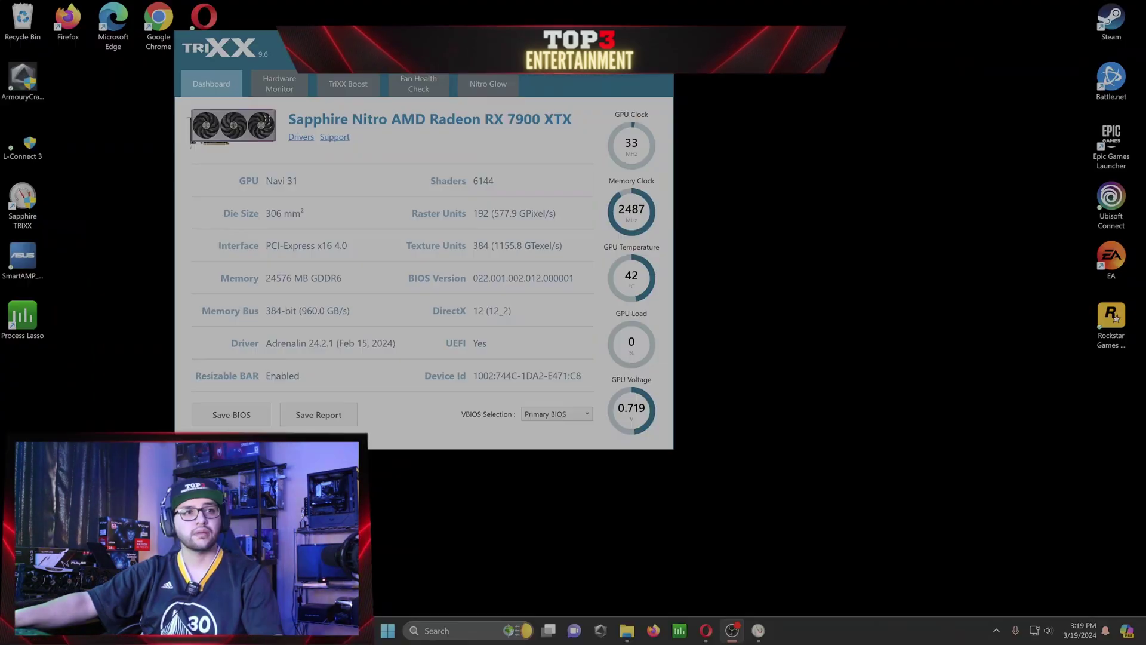
Center the TriXX window and check the VBIOS Selection choices, keeping Primary BIOS
{"action": "left_click_drag", "start_coordinate": [561, 50], "coordinate": [792, 126]}
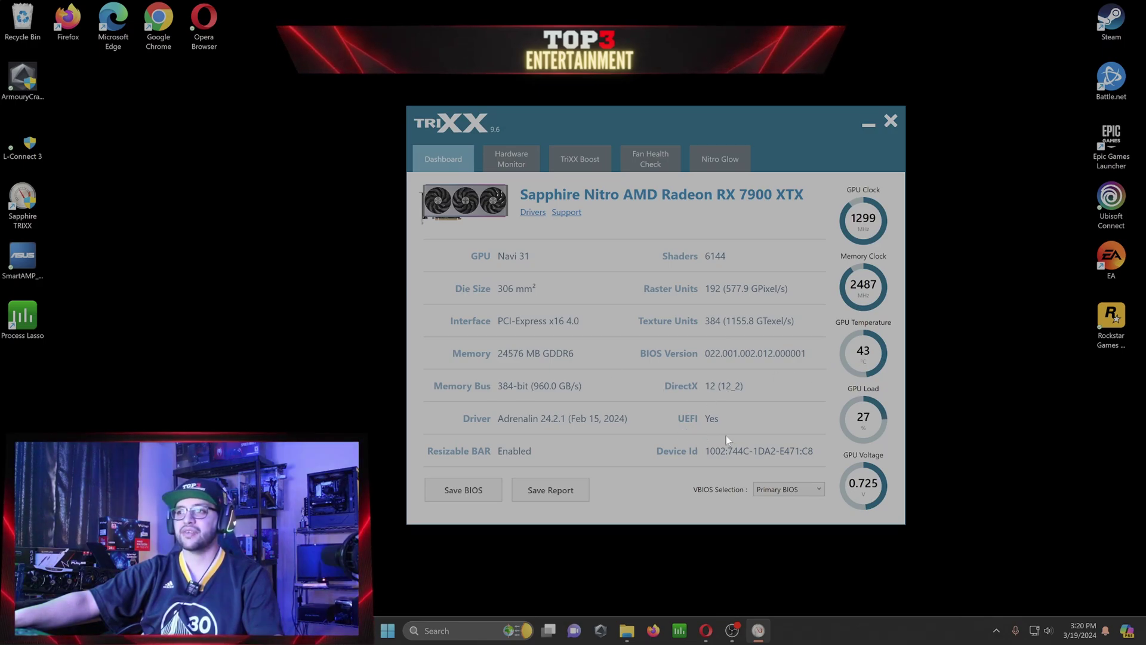
{"action": "left_click", "coordinate": [756, 490]}
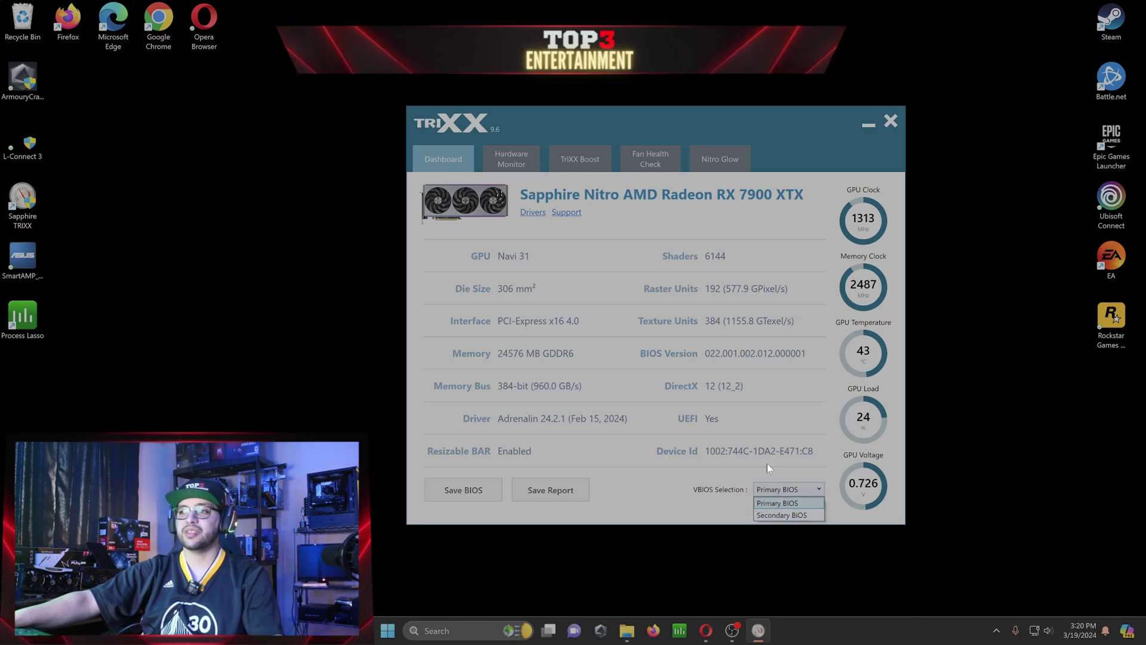
{"action": "left_click", "coordinate": [680, 478]}
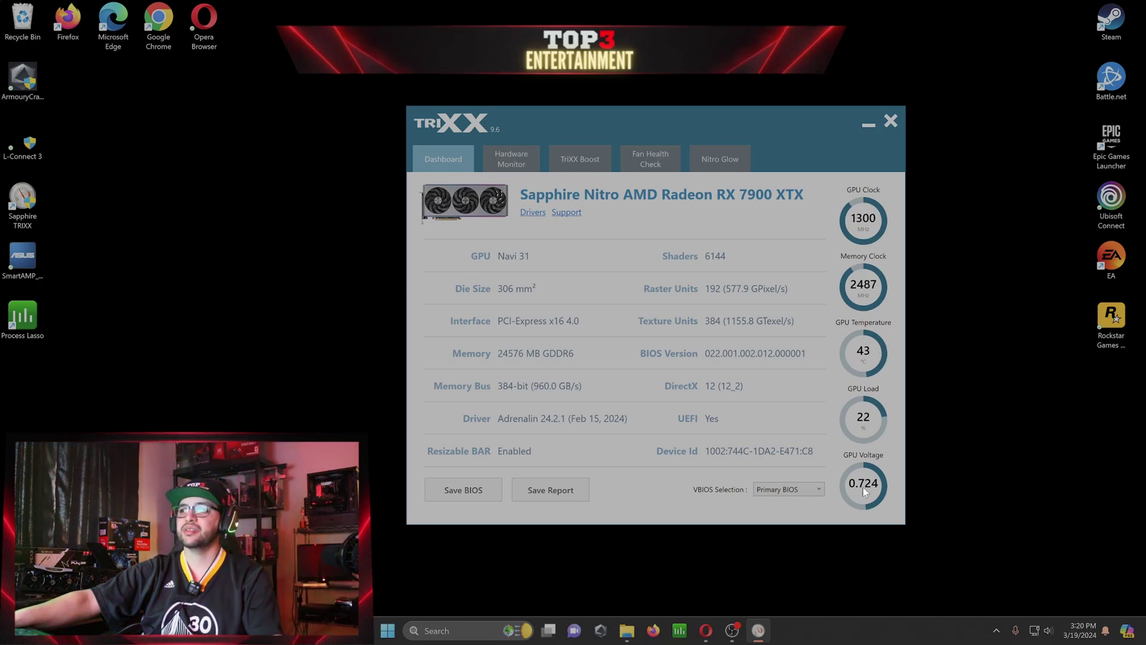
View the Hardware Monitor graphs, TriXX Boost settings and Fan Health Check page in turn
{"action": "left_click", "coordinate": [511, 159]}
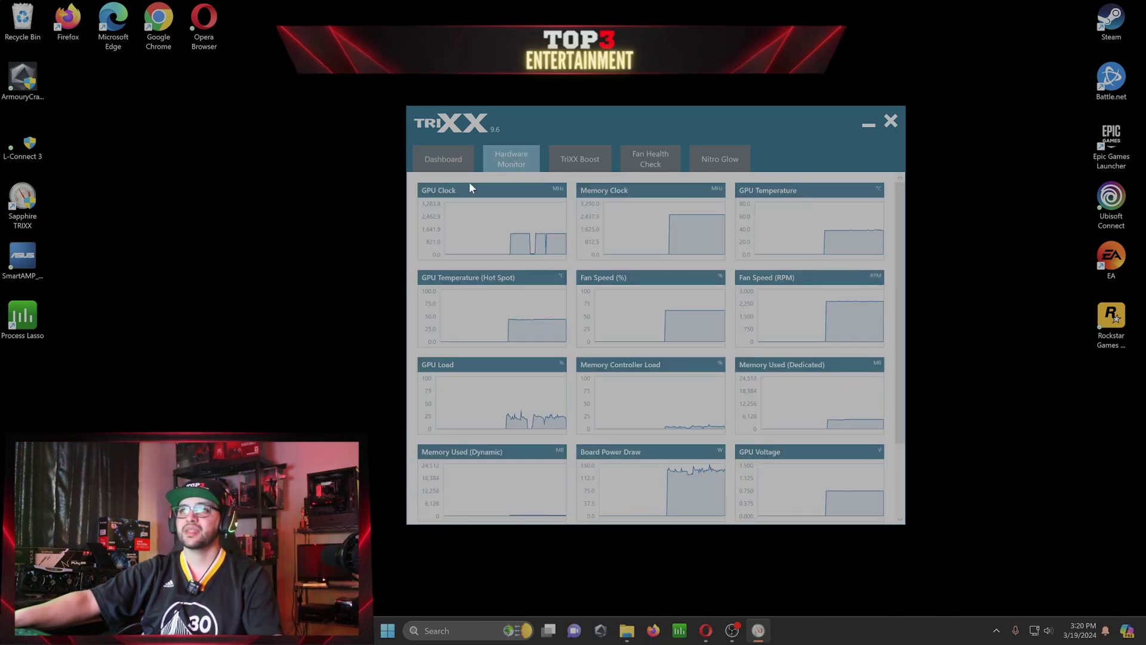
{"action": "left_click", "coordinate": [585, 161]}
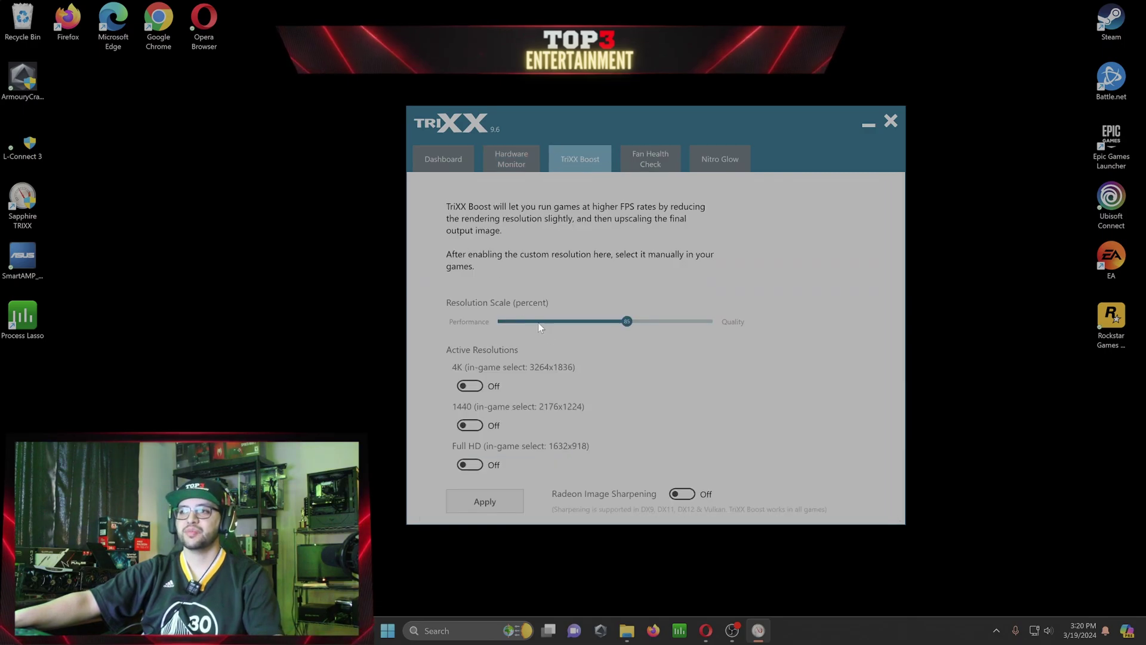
{"action": "left_click", "coordinate": [640, 156]}
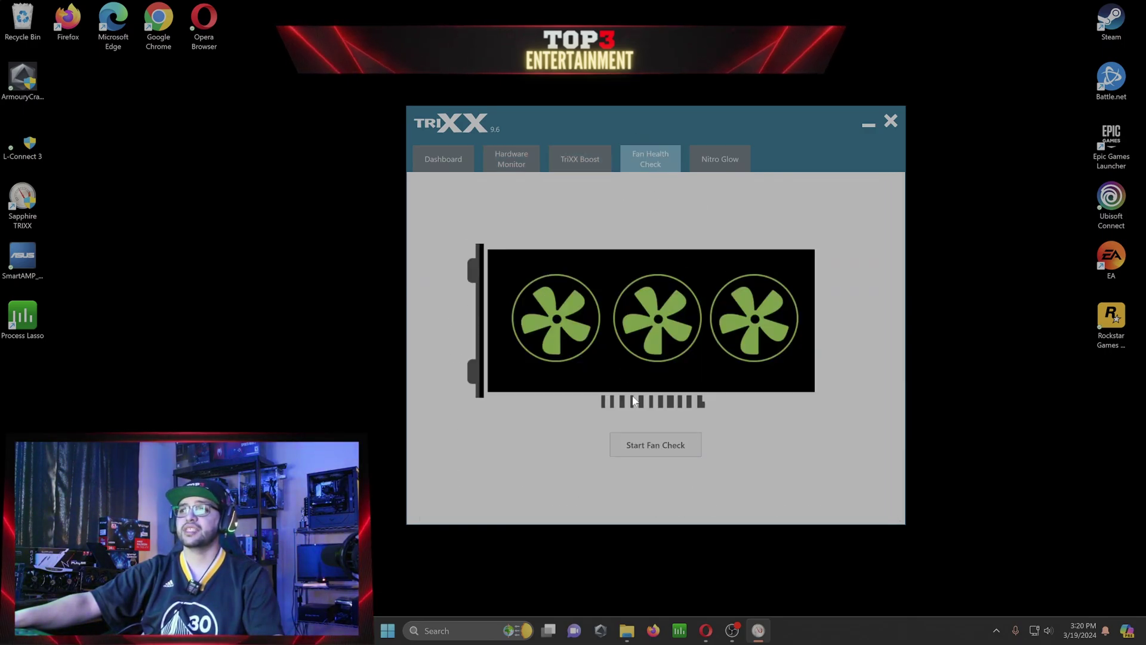
In Nitro Glow, set Runway at maximum brightness, slightly slower, then switch to Single Color
{"action": "left_click", "coordinate": [719, 162]}
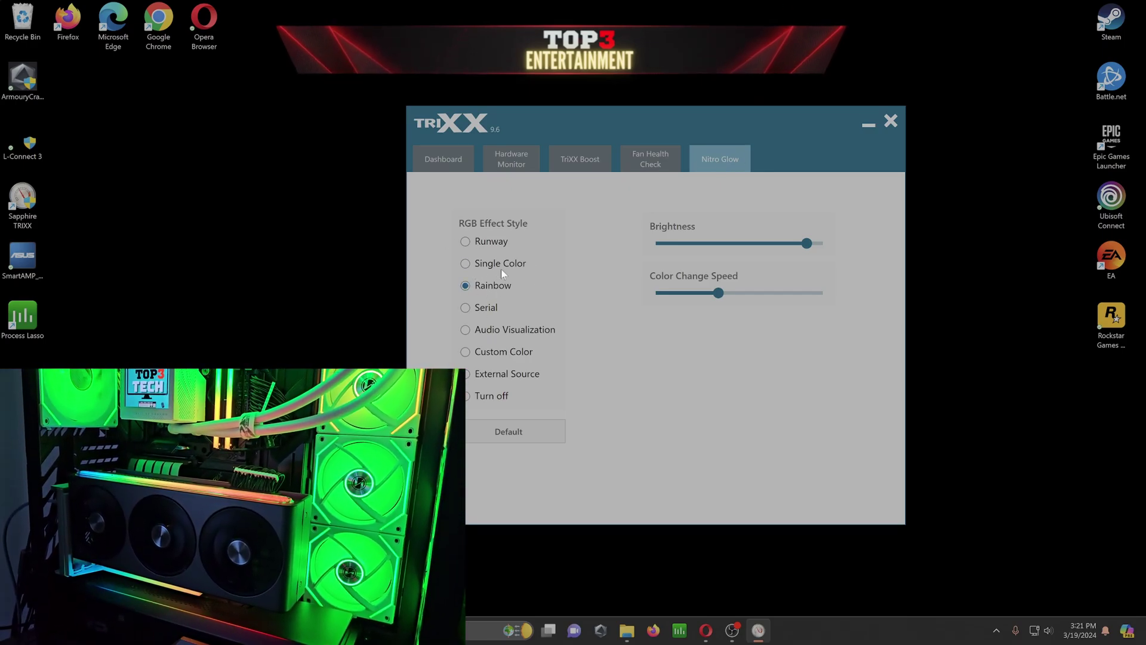
{"action": "left_click", "coordinate": [482, 244]}
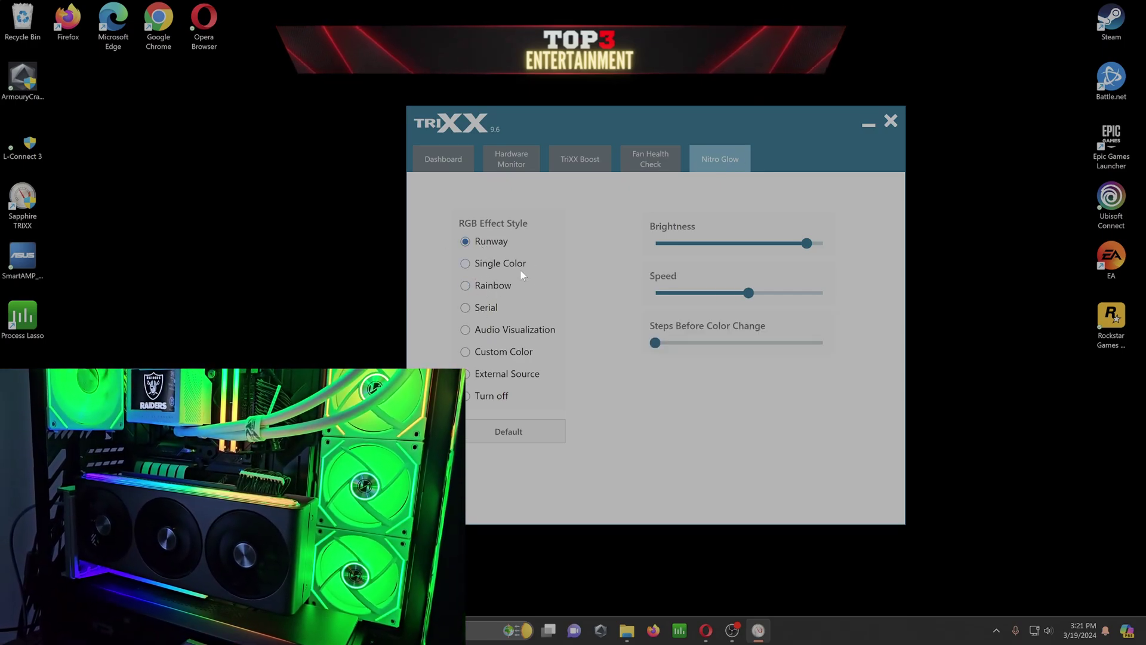
{"action": "left_click_drag", "start_coordinate": [774, 247], "coordinate": [841, 257]}
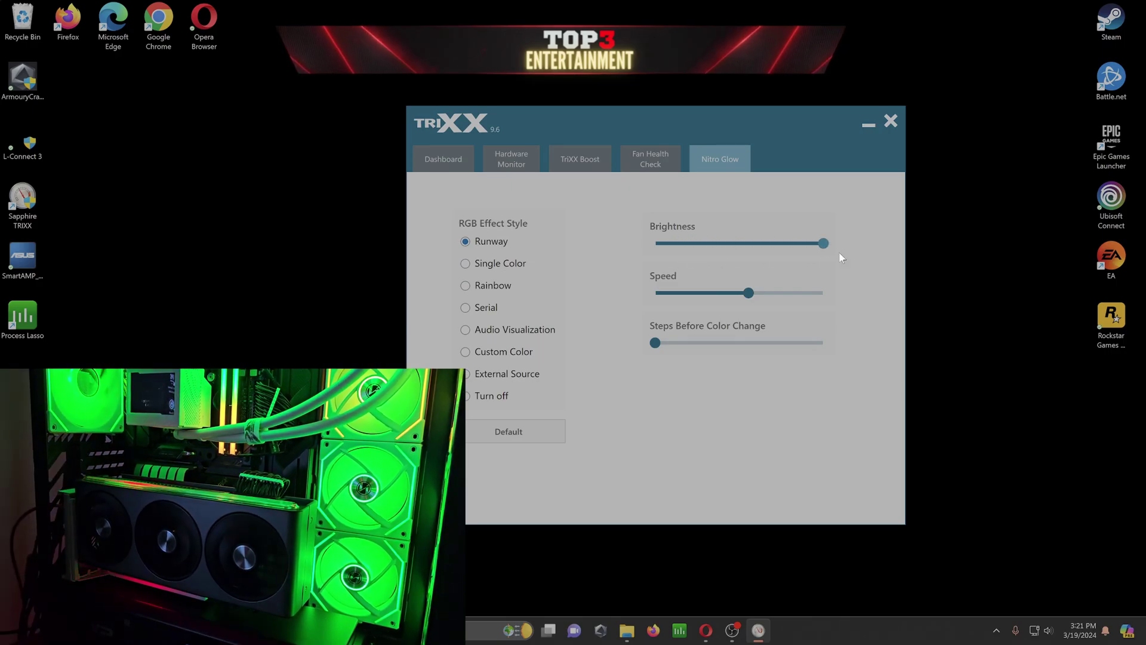
{"action": "mouse_move", "coordinate": [752, 294]}
{"action": "left_mouse_down"}
{"action": "mouse_move", "coordinate": [830, 294]}
{"action": "mouse_move", "coordinate": [735, 299]}
{"action": "left_mouse_up"}
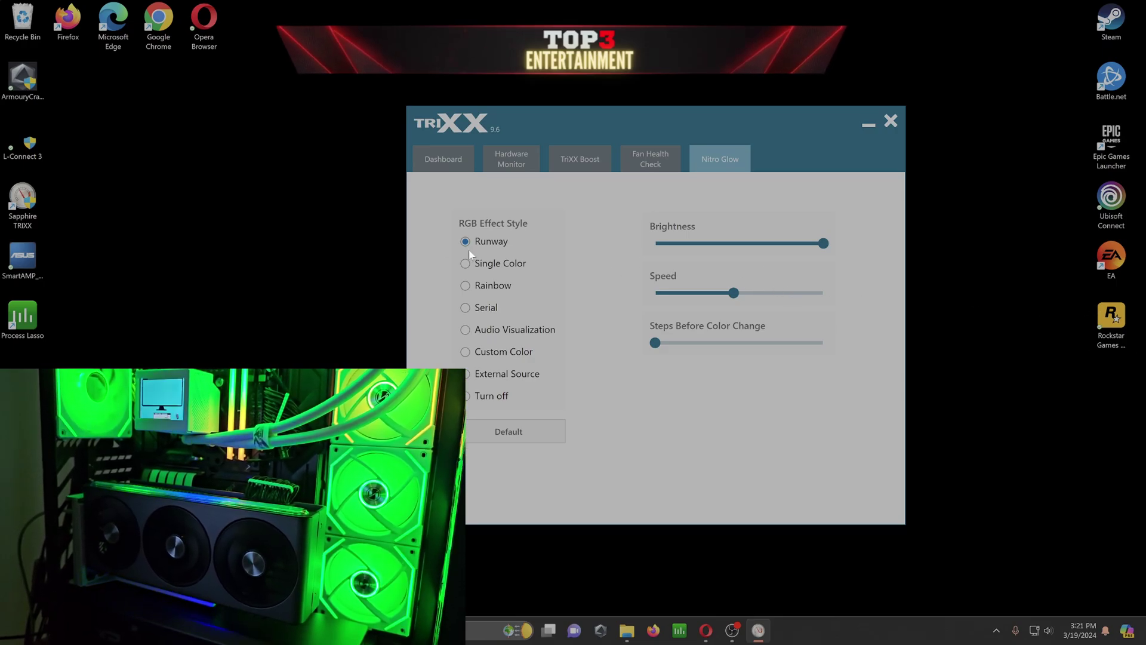
{"action": "left_click", "coordinate": [494, 266]}
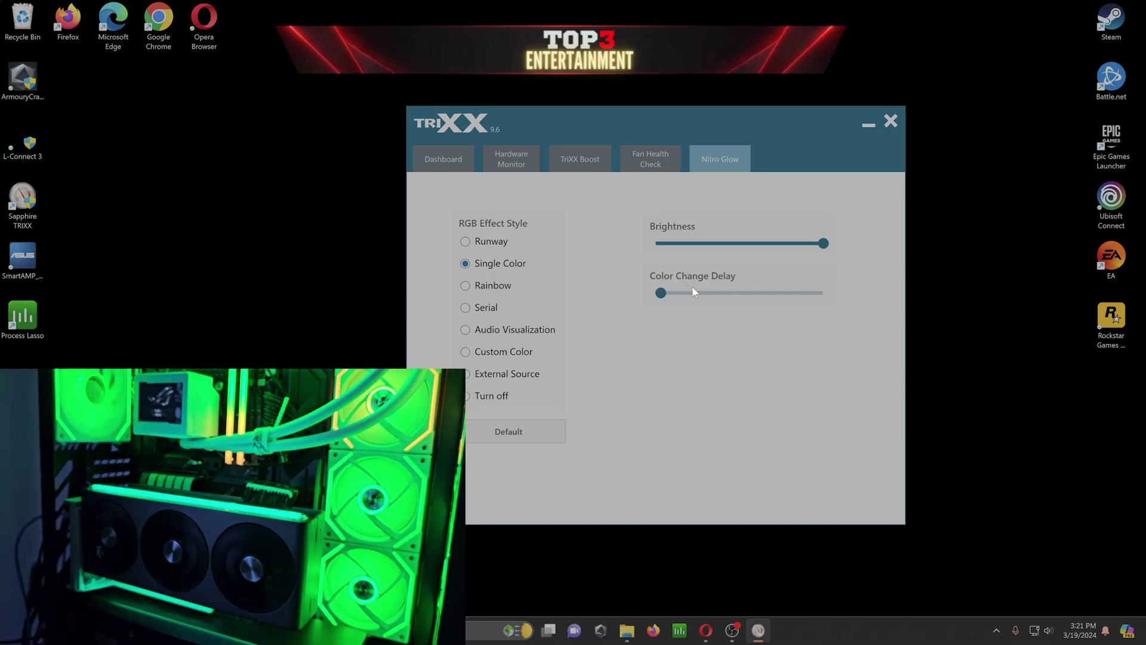
Max the Single Color delay, then try Rainbow, Serial and Audio Visualization, ending on Custom Color
{"action": "left_click_drag", "start_coordinate": [662, 293], "coordinate": [826, 299]}
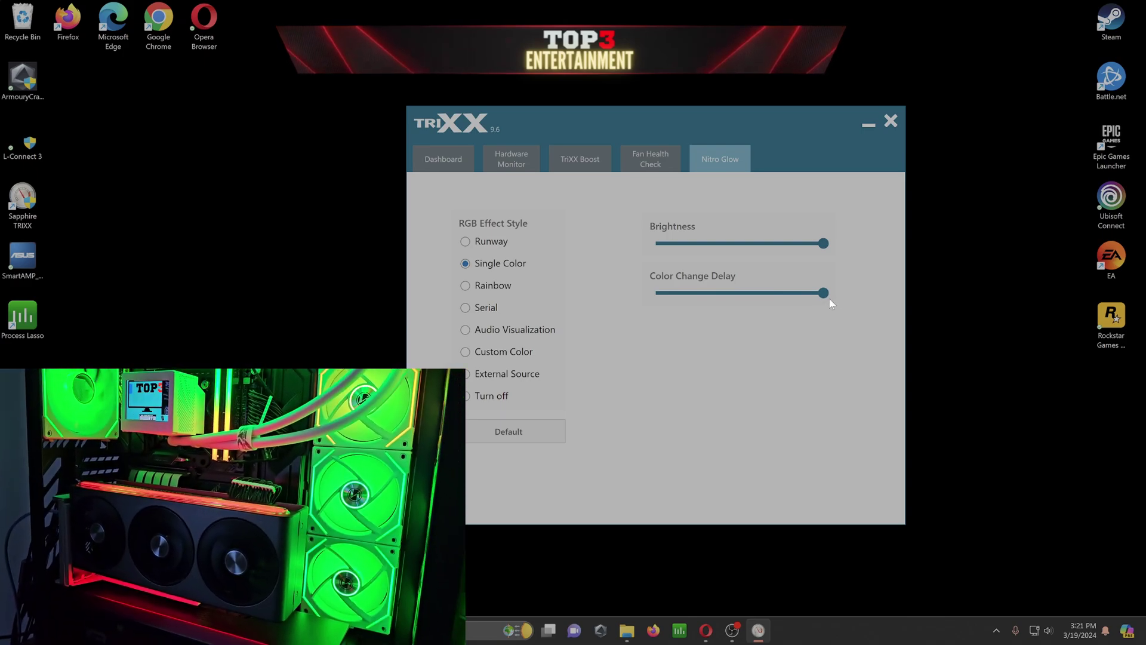
{"action": "left_click", "coordinate": [507, 287]}
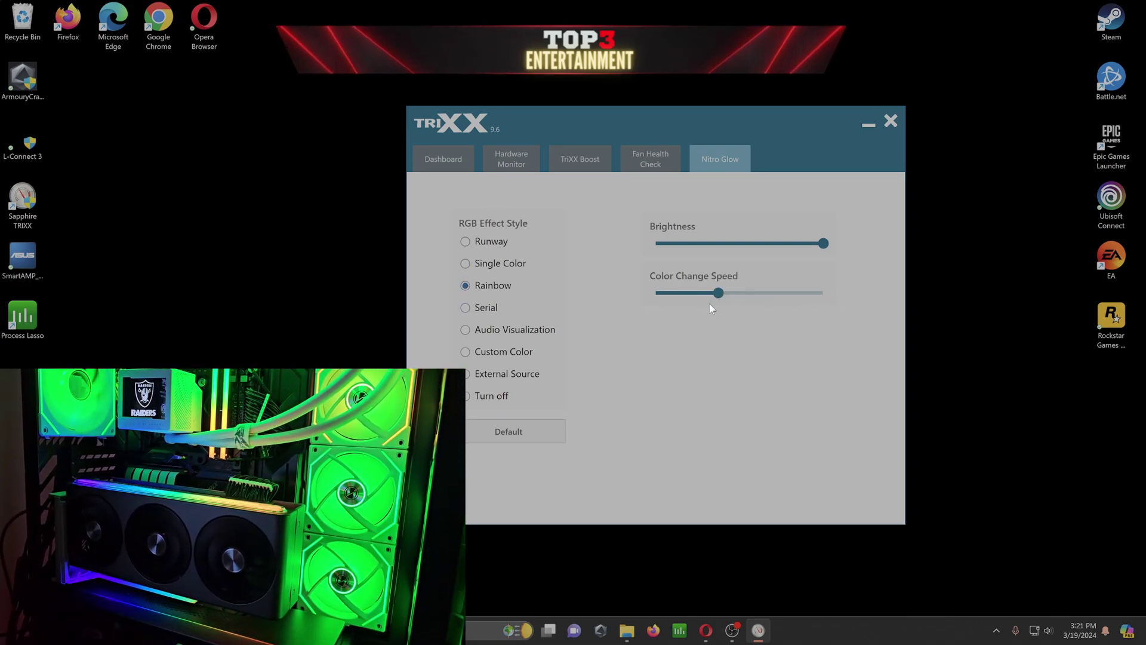
{"action": "left_click", "coordinate": [483, 308]}
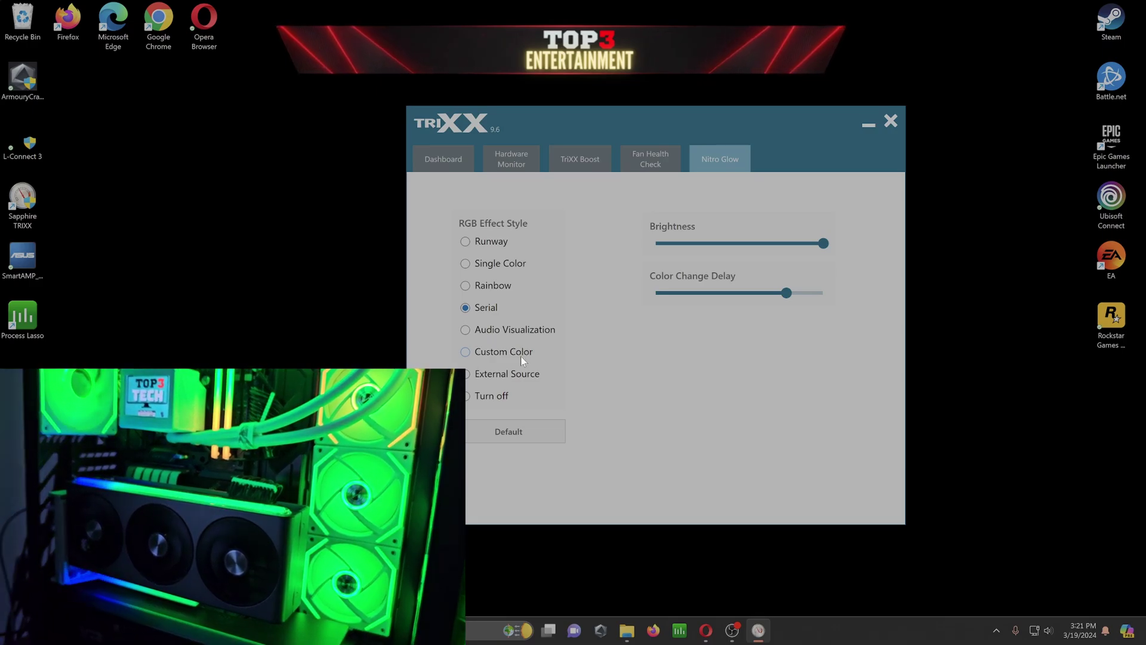
{"action": "left_click", "coordinate": [468, 333]}
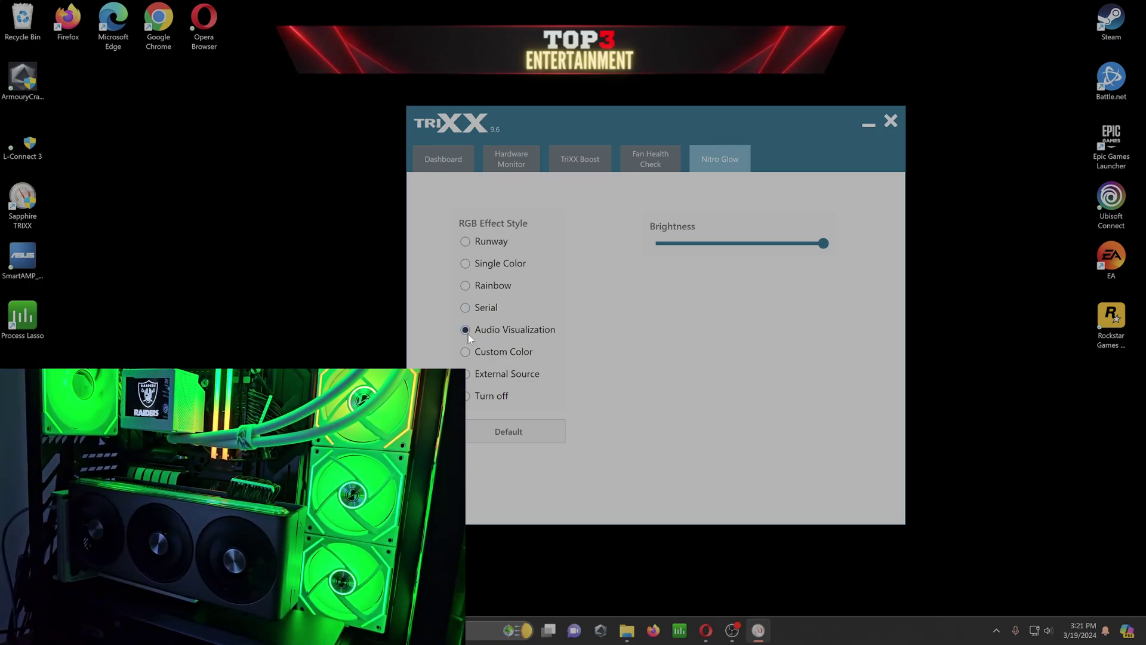
{"action": "left_click", "coordinate": [503, 356]}
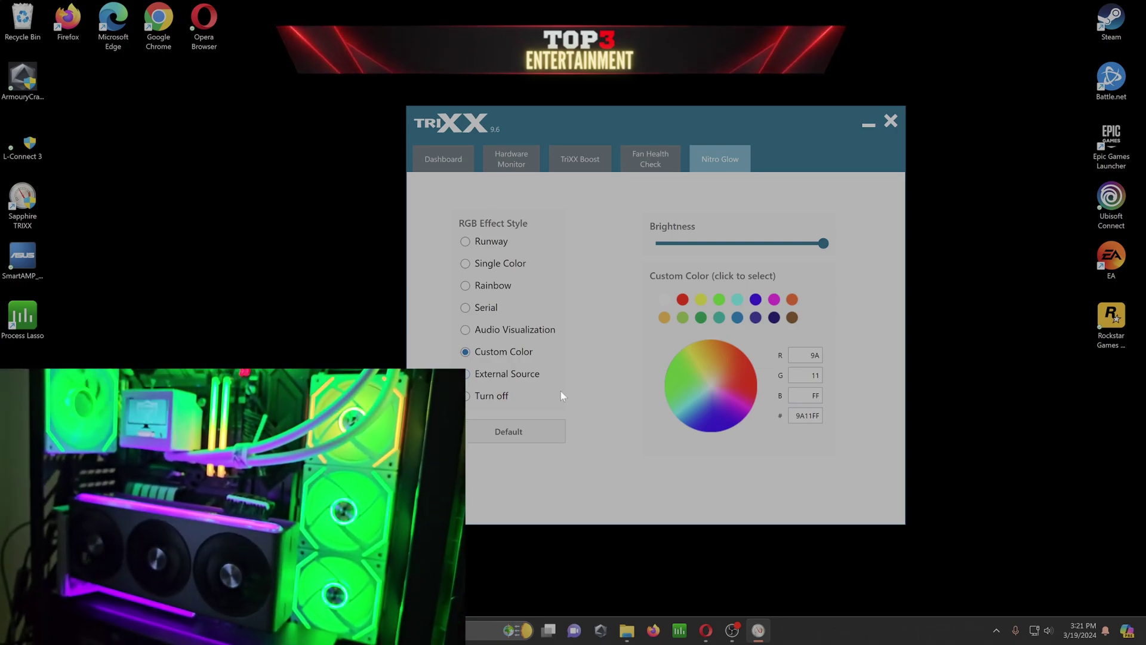
Try white then green custom colours, set Nitro Glow to External Source, and switch to Armoury Crate
{"action": "left_click", "coordinate": [664, 300]}
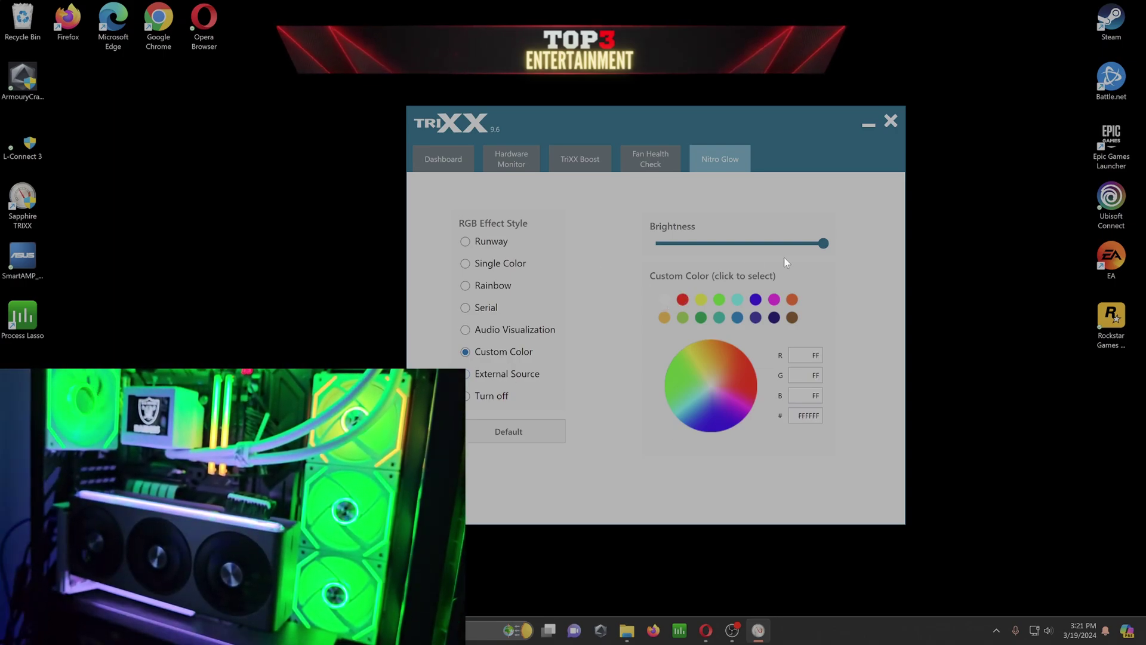
{"action": "left_click_drag", "start_coordinate": [780, 250], "coordinate": [783, 250]}
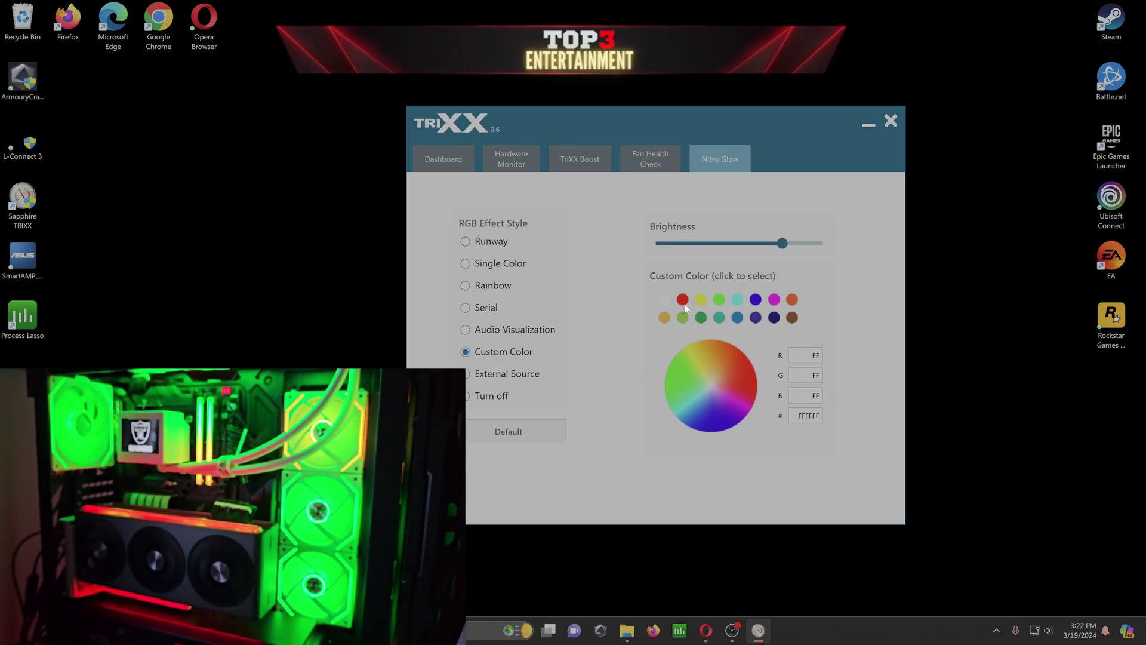
{"action": "left_click", "coordinate": [720, 299]}
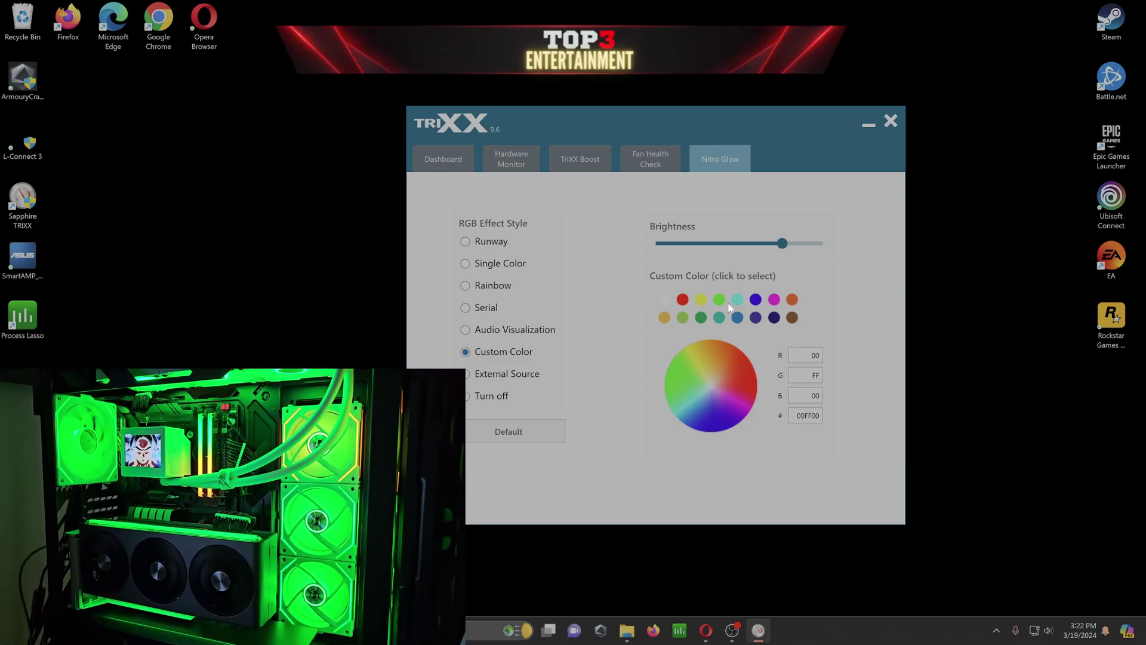
{"action": "left_click", "coordinate": [527, 374]}
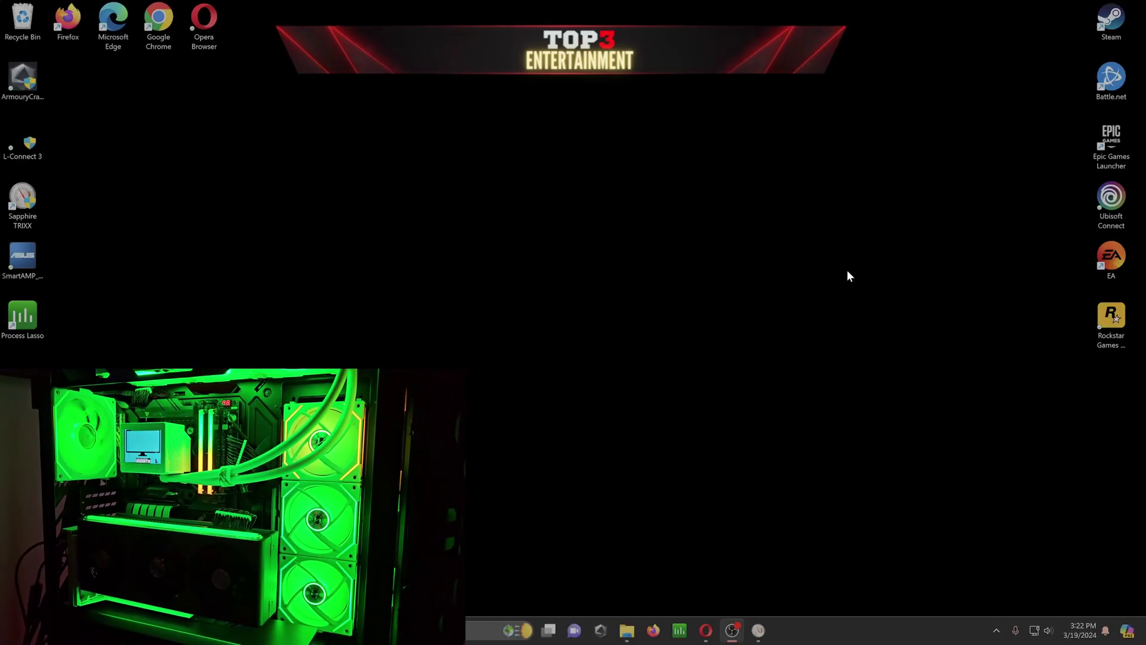
{"action": "left_click", "coordinate": [600, 631]}
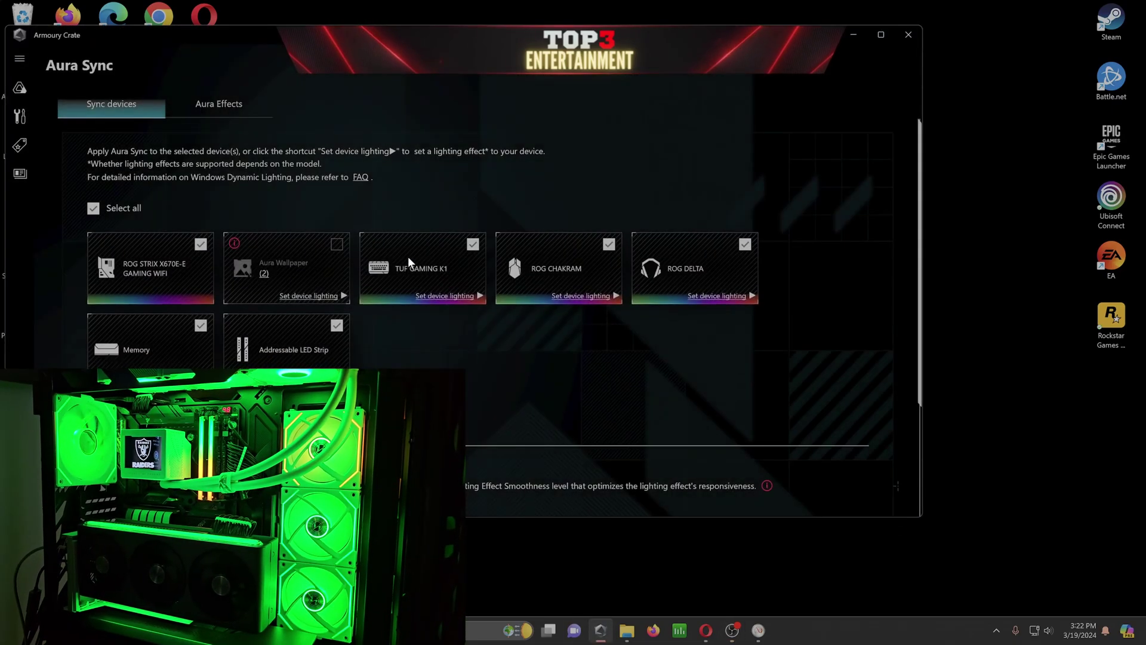
In Aura Effects, apply Breathing, view its colour chooser without changes, then apply Strobing
{"action": "left_click", "coordinate": [195, 103]}
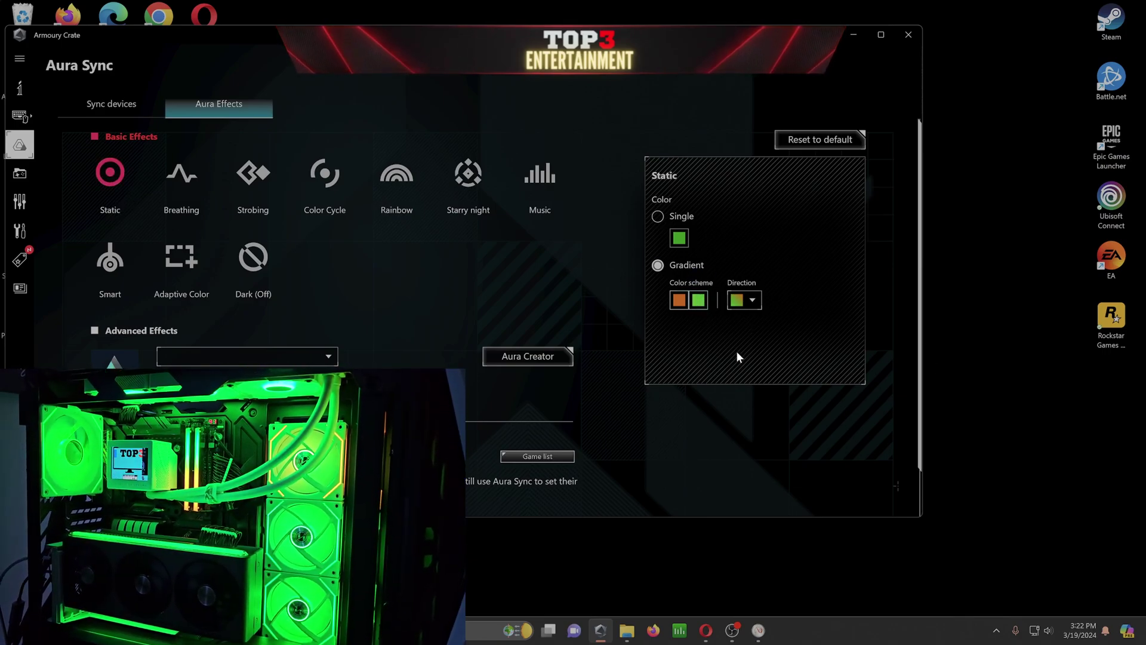
{"action": "left_click", "coordinate": [184, 189]}
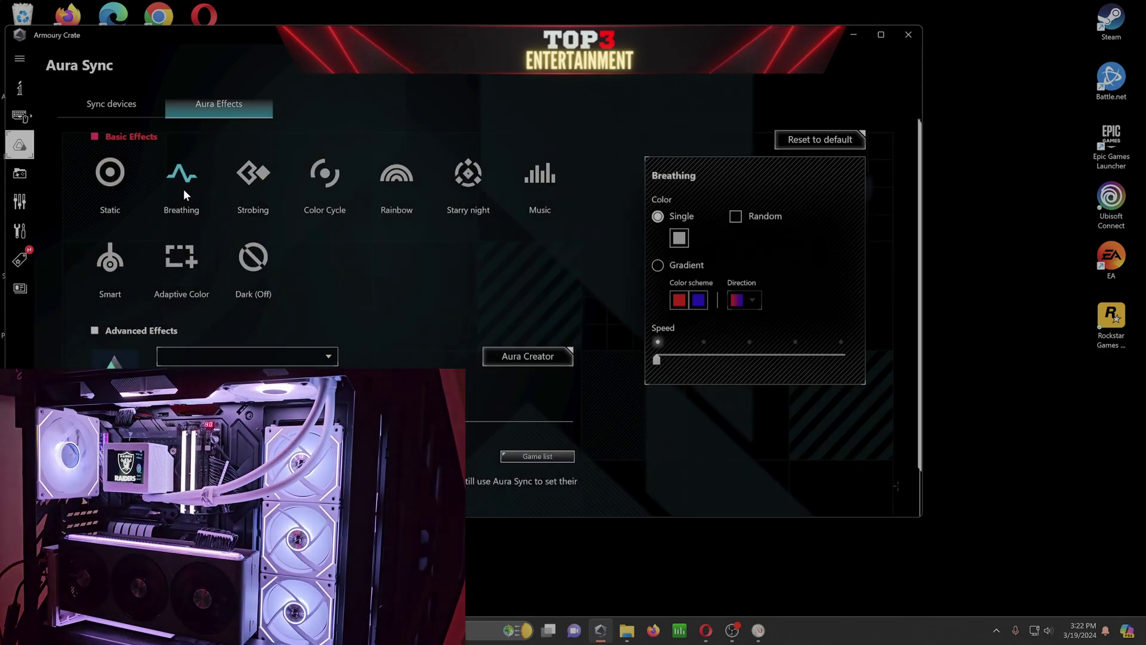
{"action": "left_click", "coordinate": [679, 238]}
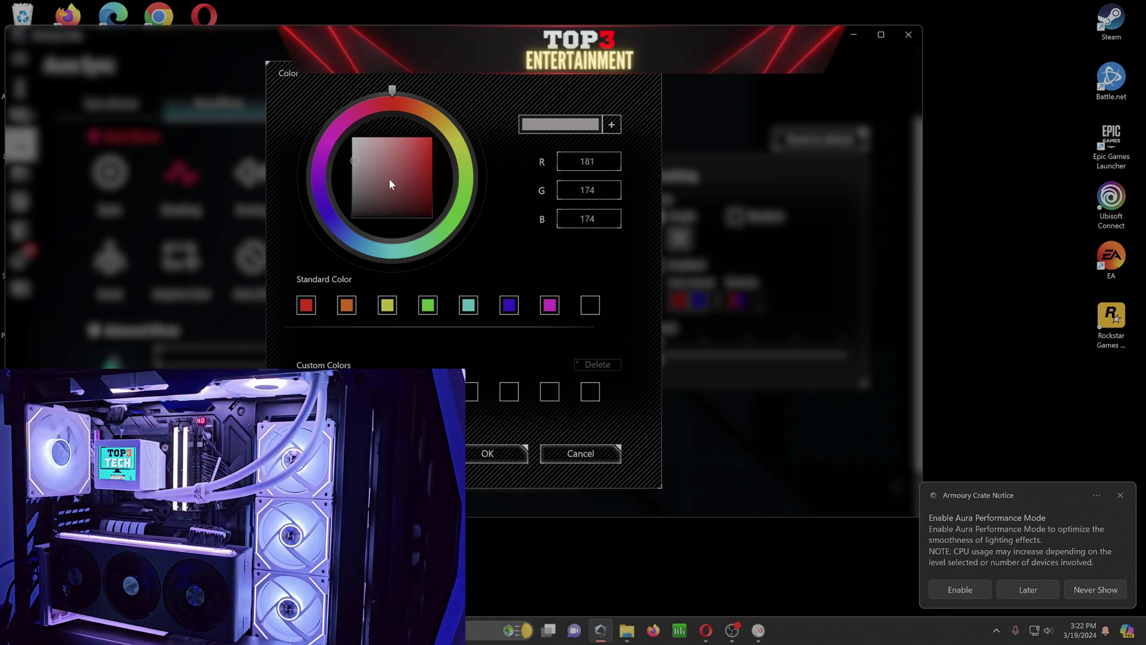
{"action": "left_click", "coordinate": [553, 454]}
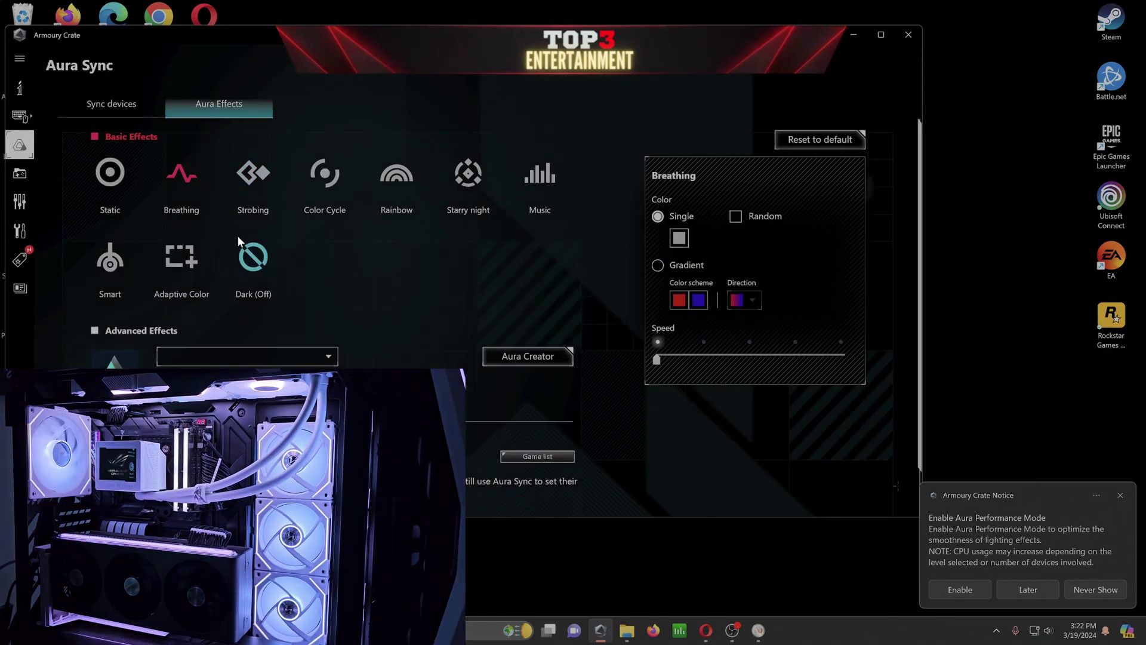
{"action": "left_click", "coordinate": [250, 182]}
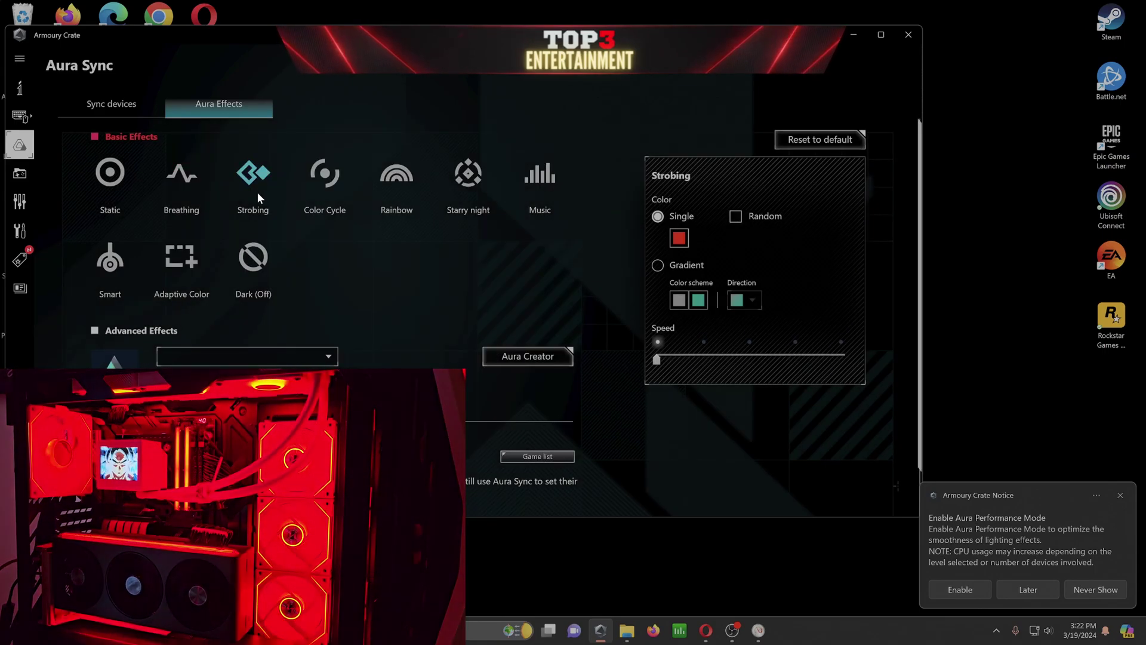
Try Color Cycle and Rainbow, settle on the green Static effect, then minimise Armoury Crate
{"action": "left_click", "coordinate": [335, 189]}
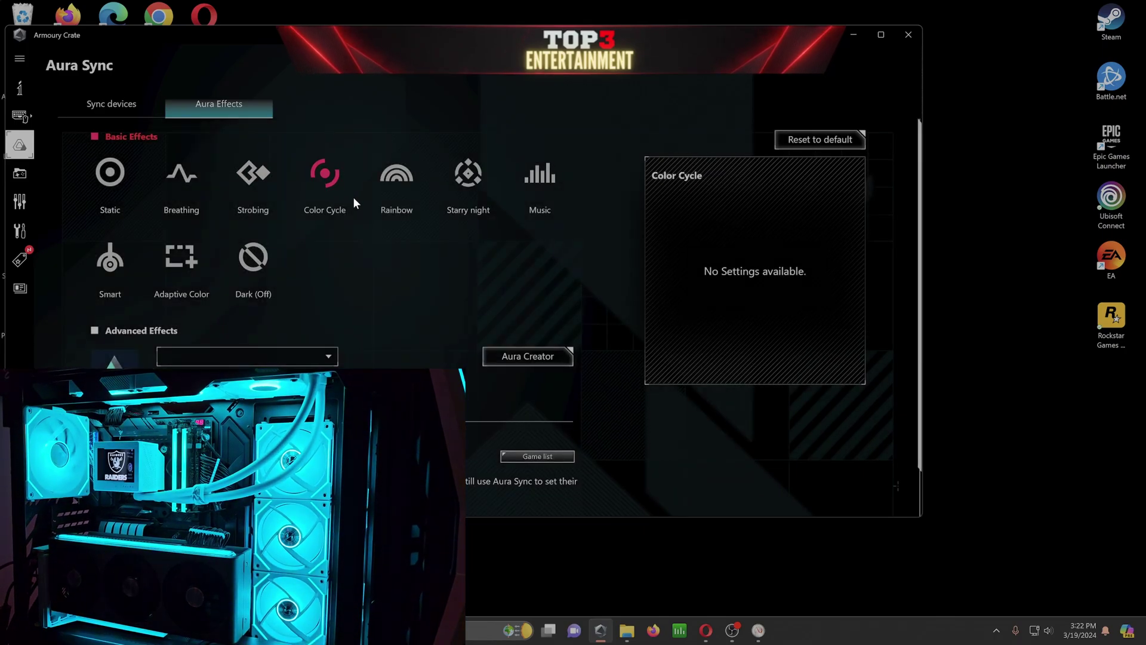
{"action": "left_click", "coordinate": [399, 186]}
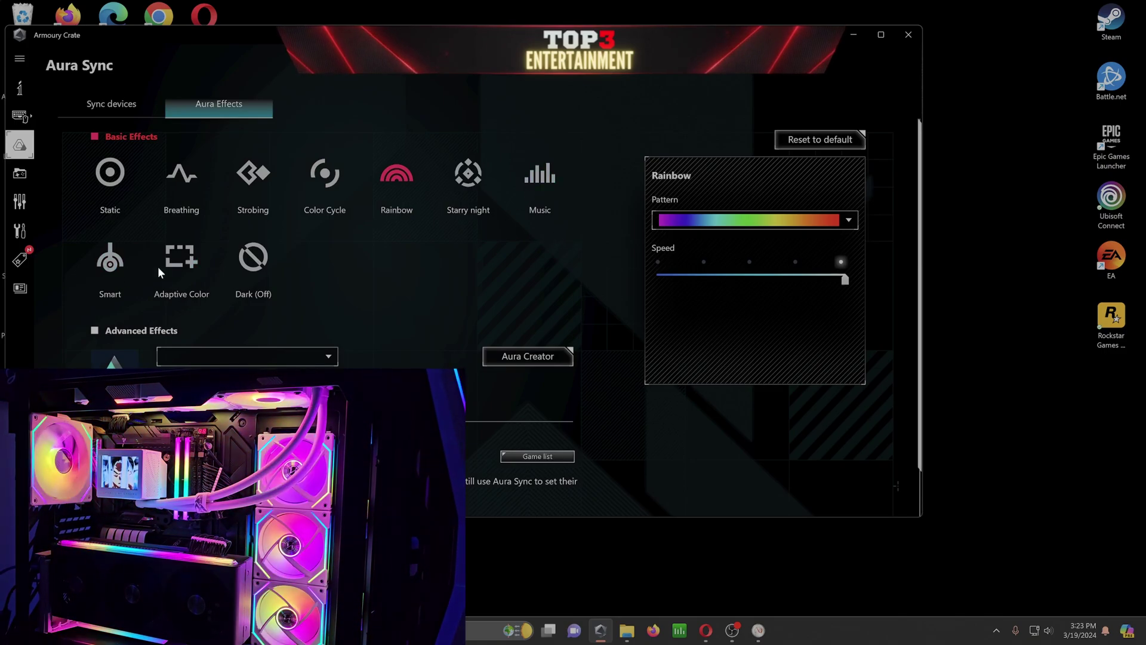
{"action": "left_click", "coordinate": [117, 181]}
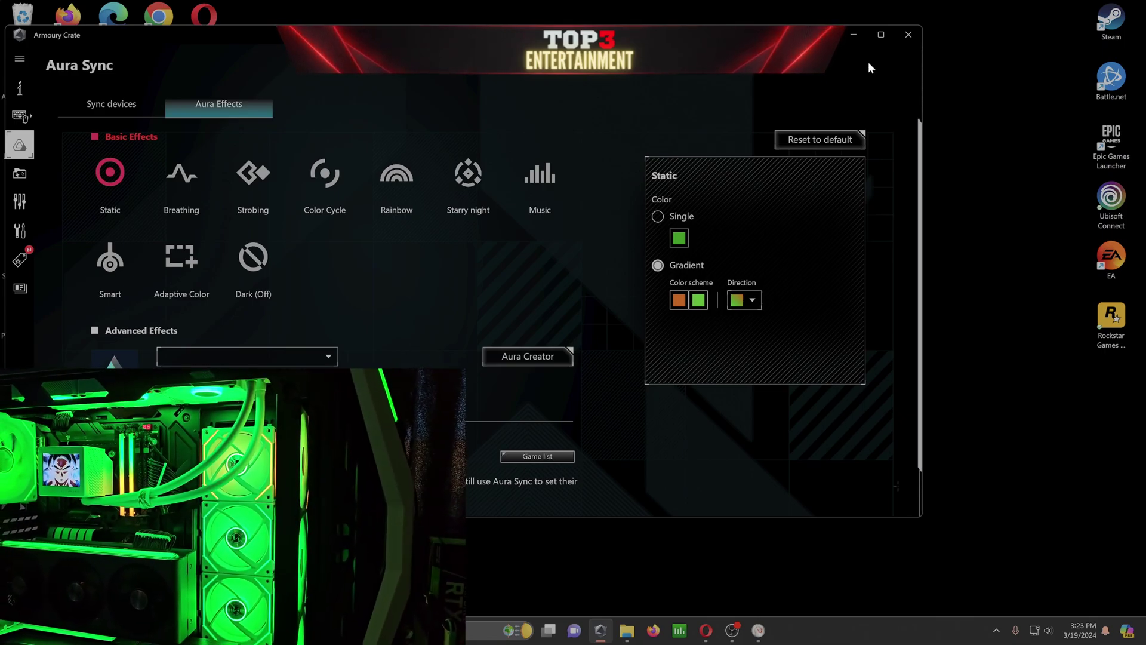
{"action": "left_click", "coordinate": [855, 34]}
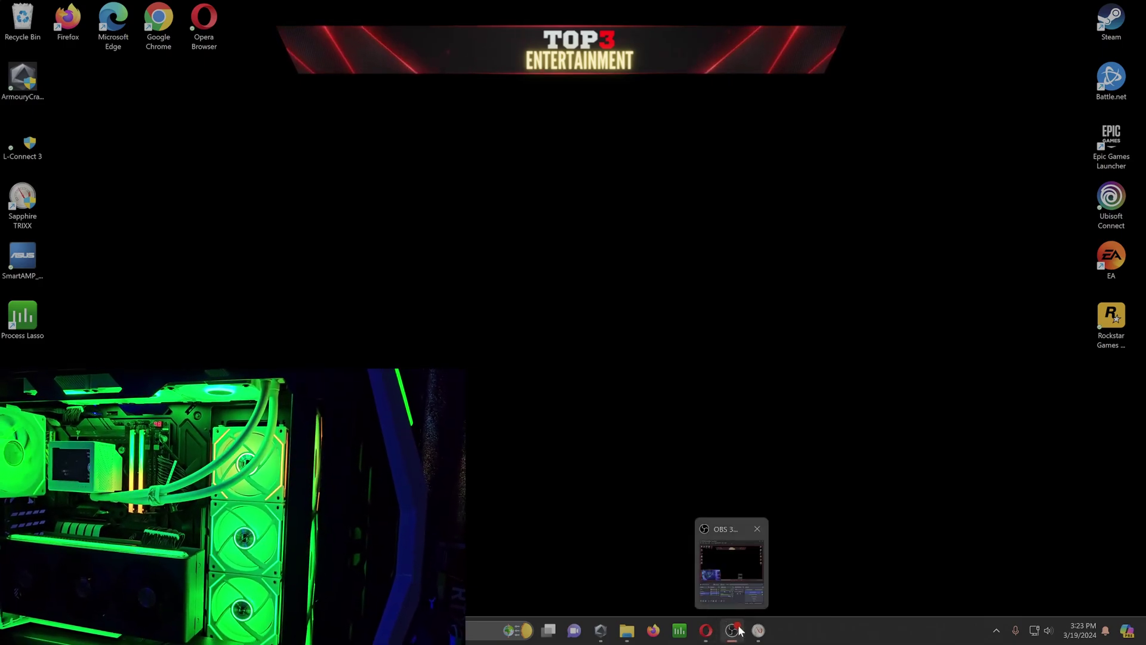
In the restored TriXX window, briefly set Nitro Glow to green Custom Color, then return it to External Source
{"action": "mouse_move", "coordinate": [751, 638]}
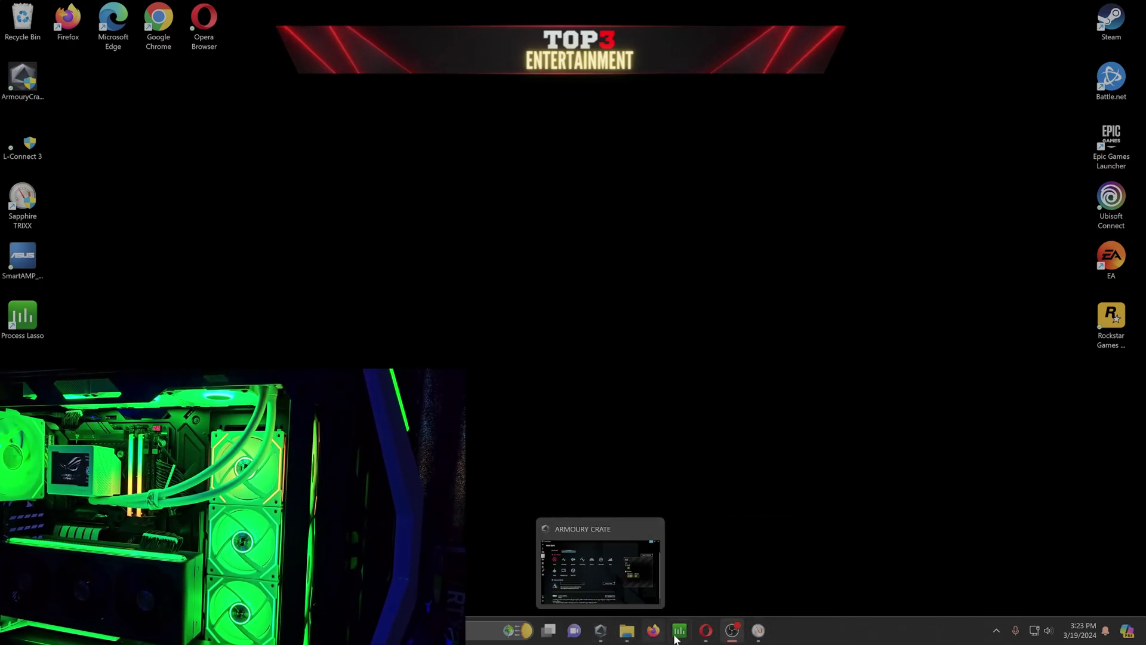
{"action": "left_click", "coordinate": [753, 632]}
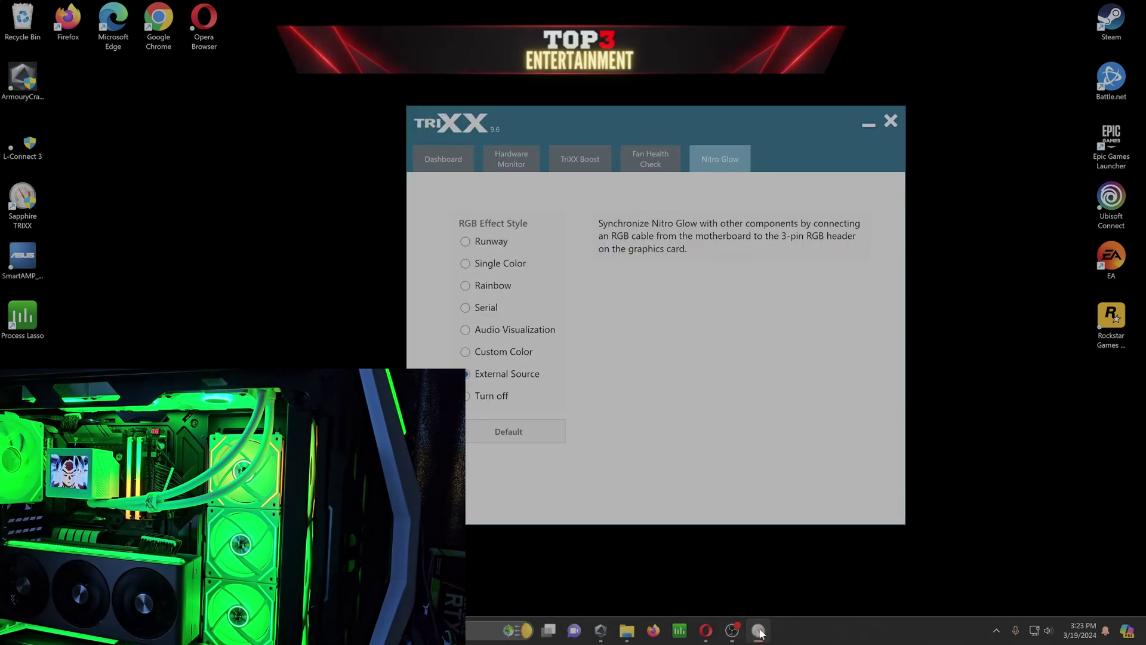
{"action": "left_click", "coordinate": [493, 356]}
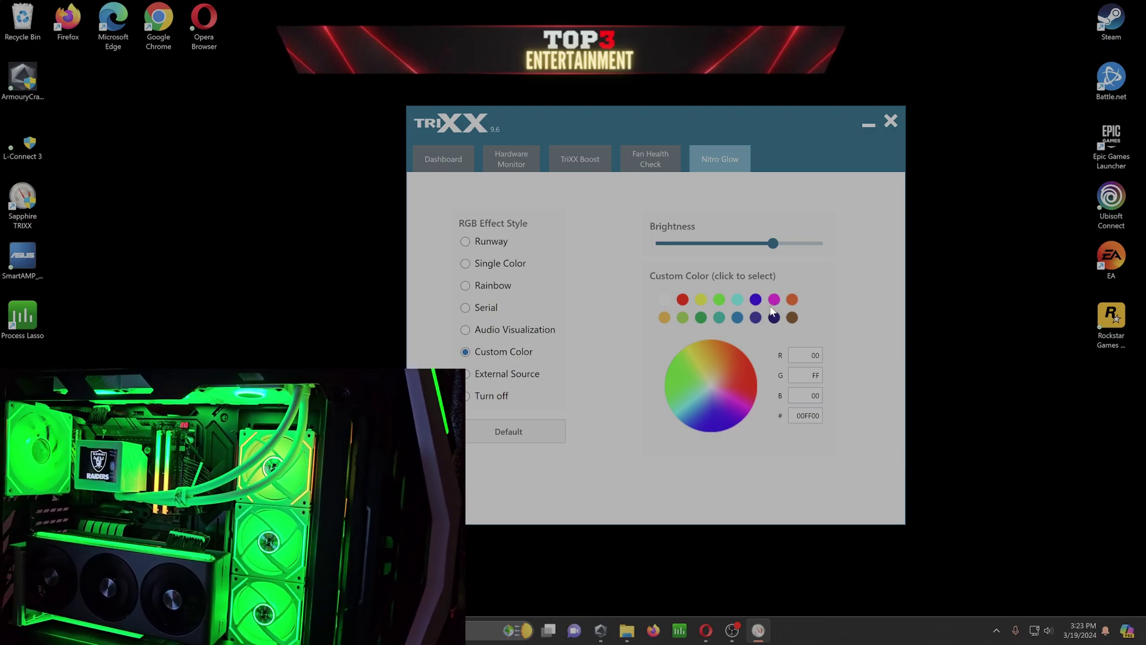
{"action": "left_click", "coordinate": [717, 298]}
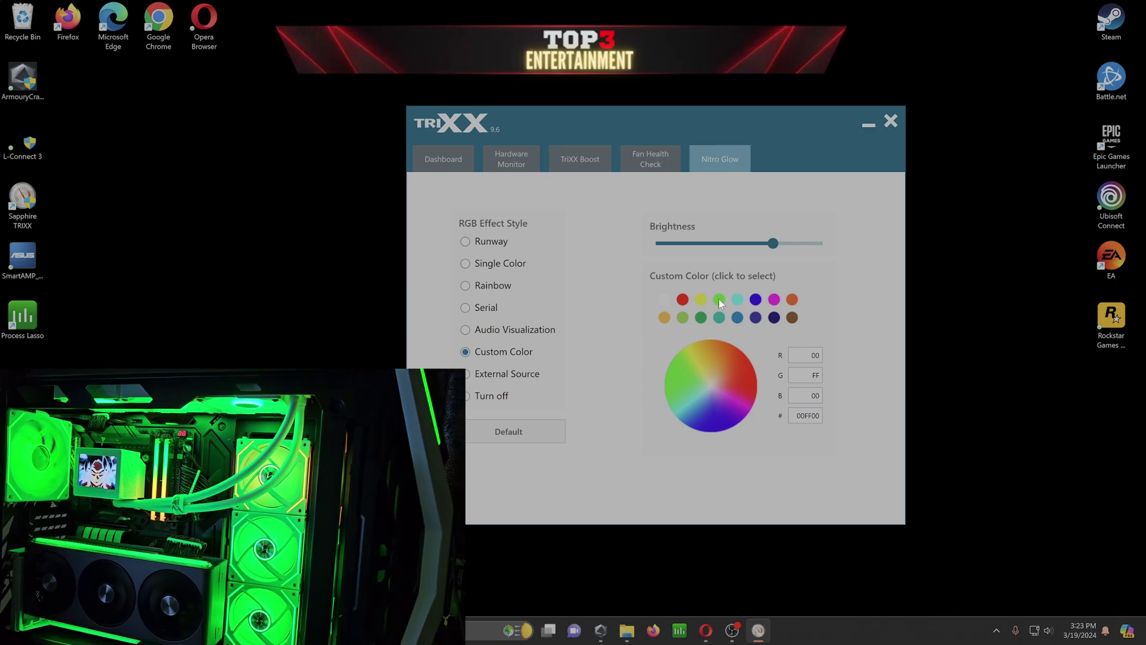
{"action": "left_click", "coordinate": [515, 375]}
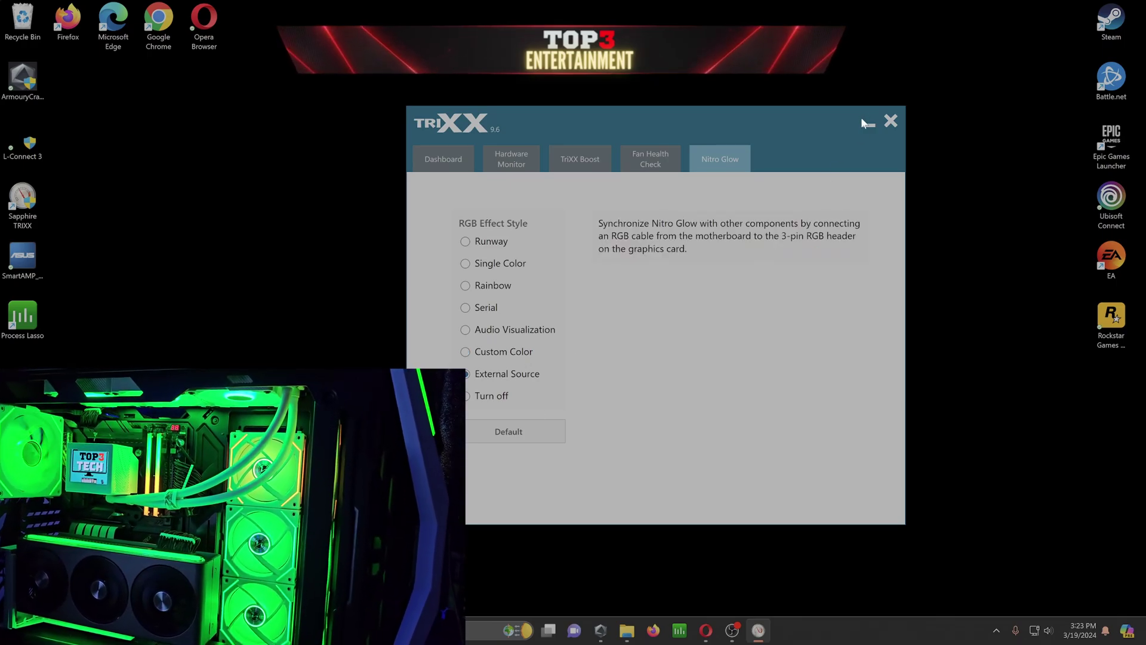